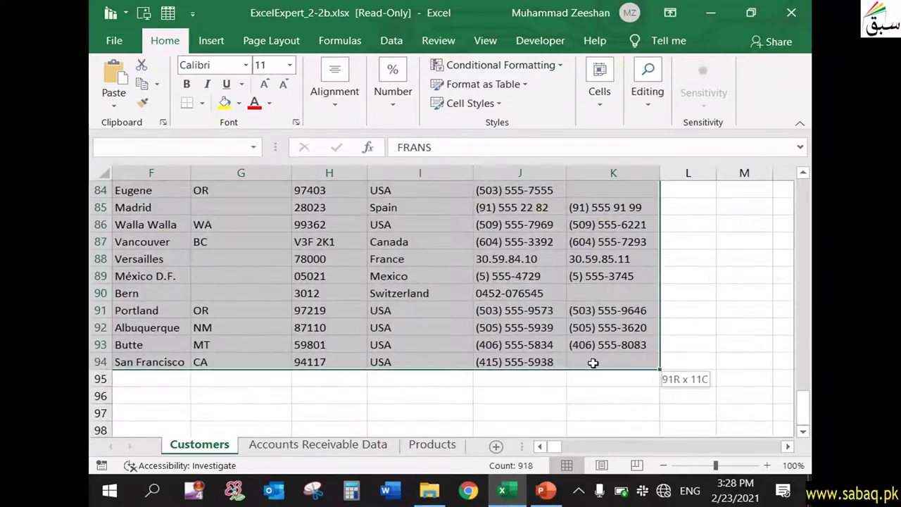
- Start a new conditional formatting rule for the selected customer rows A4:K94, using a formula to determine which cells to format
{"action": "scroll", "coordinate": [552, 438], "scroll_direction": "left", "scroll_amount": 3}
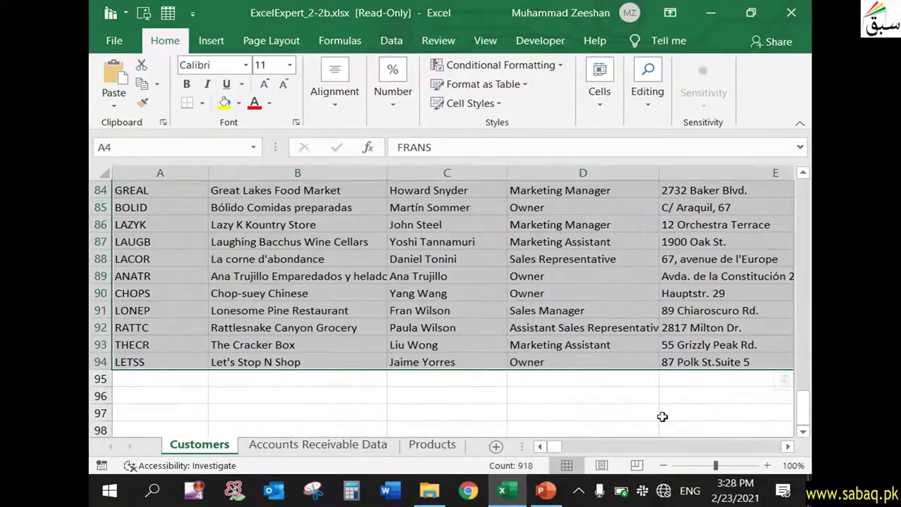
{"action": "left_click_drag", "start_coordinate": [796, 412], "coordinate": [798, 182]}
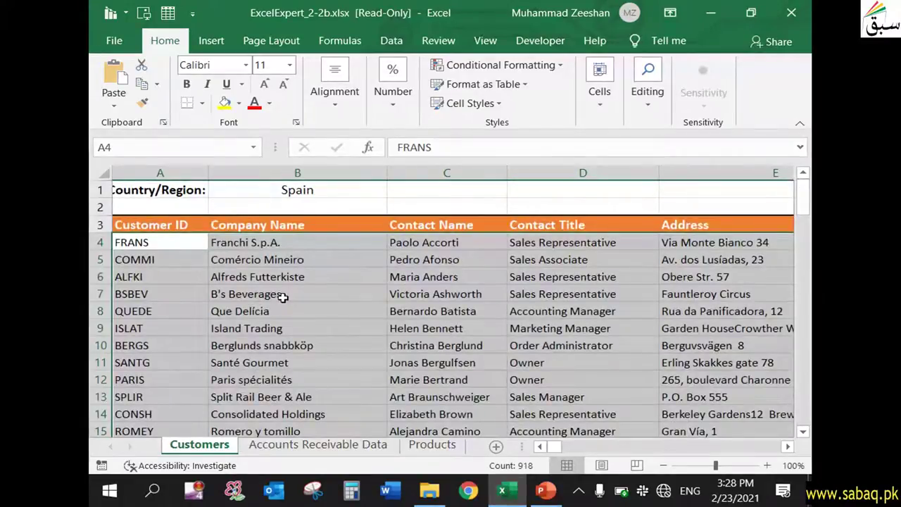
{"action": "left_click_drag", "start_coordinate": [558, 447], "coordinate": [549, 443]}
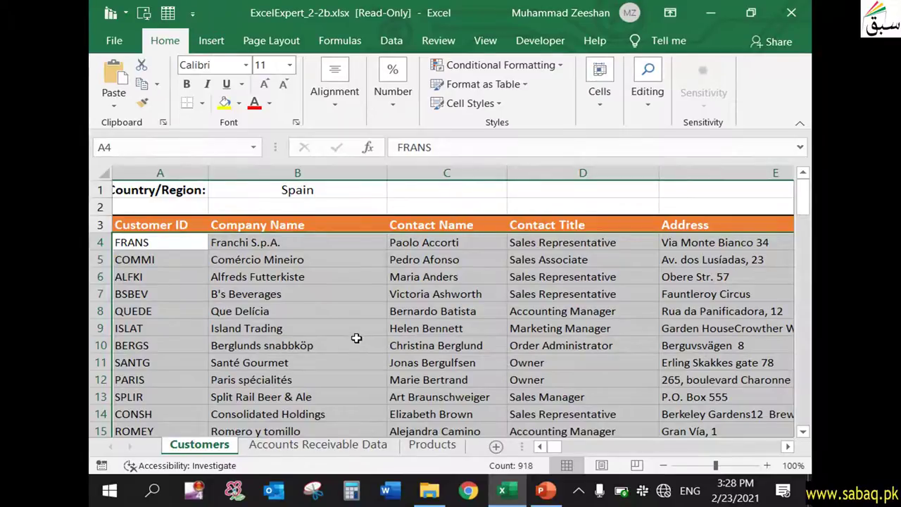
{"action": "left_click", "coordinate": [538, 68]}
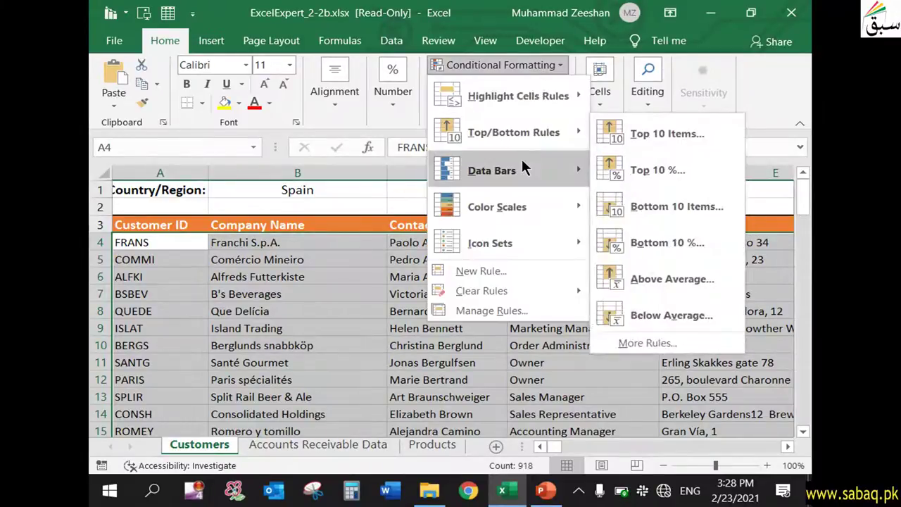
{"action": "left_click", "coordinate": [500, 270]}
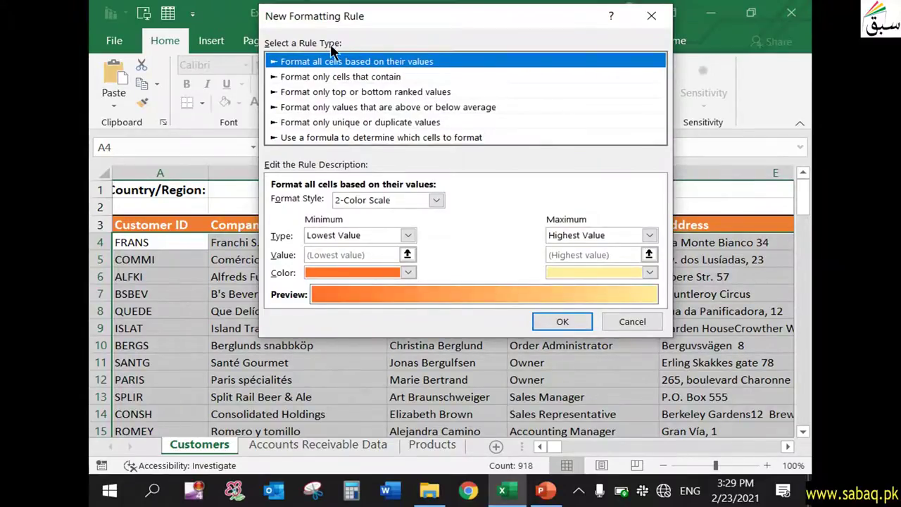
{"action": "left_click", "coordinate": [314, 137]}
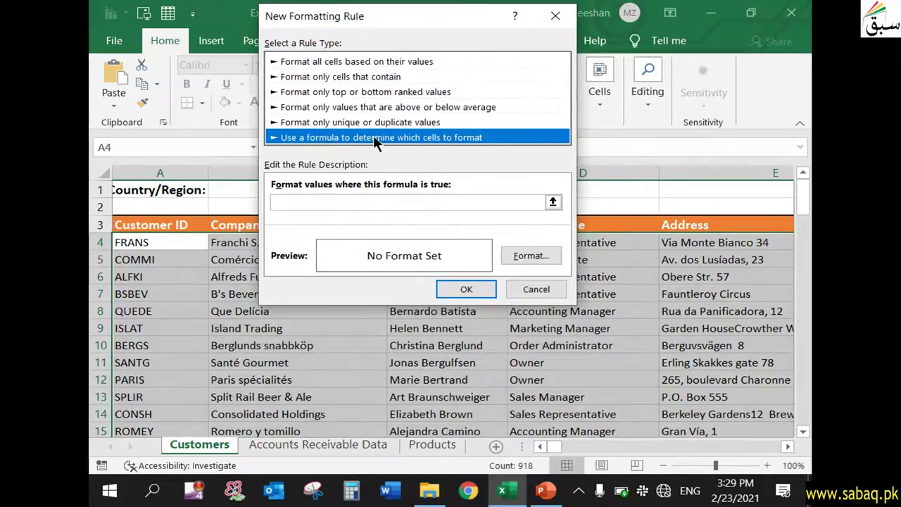
{"action": "left_click", "coordinate": [321, 200]}
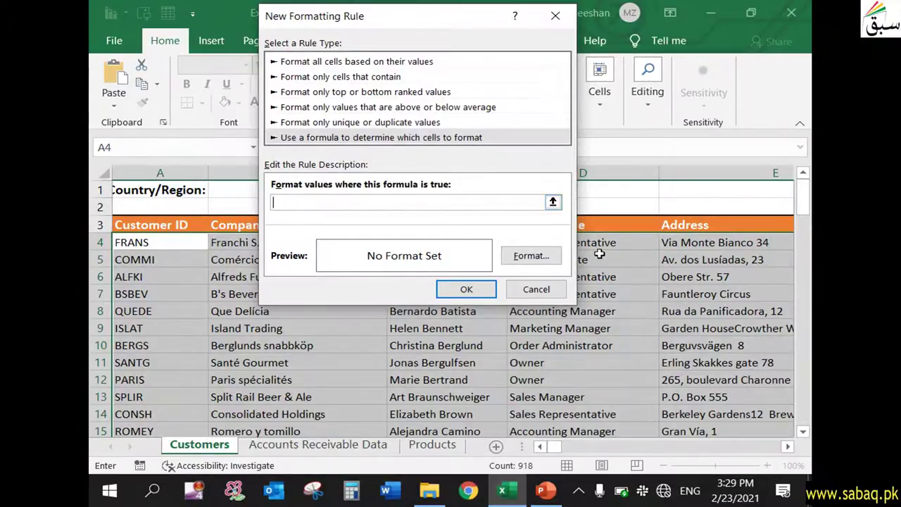
- Set the rule's format to a yellow background fill
{"action": "left_click", "coordinate": [518, 255]}
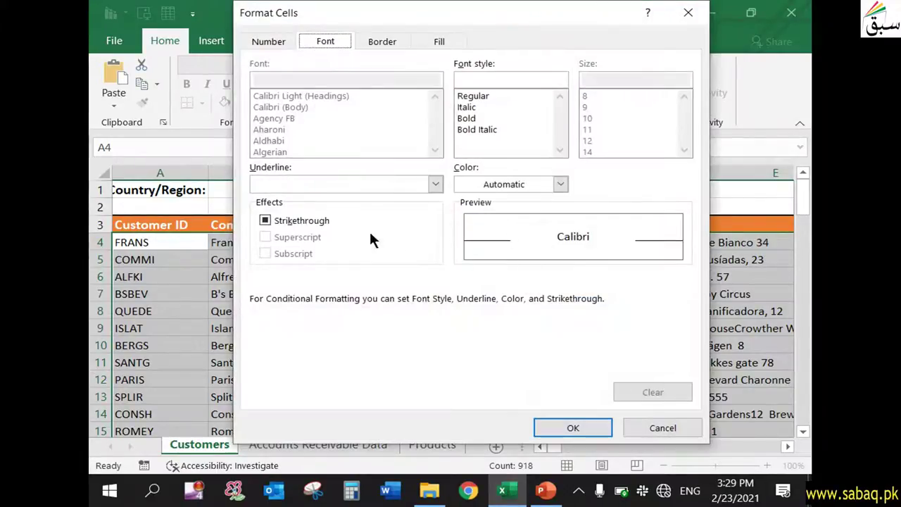
{"action": "left_click", "coordinate": [445, 41]}
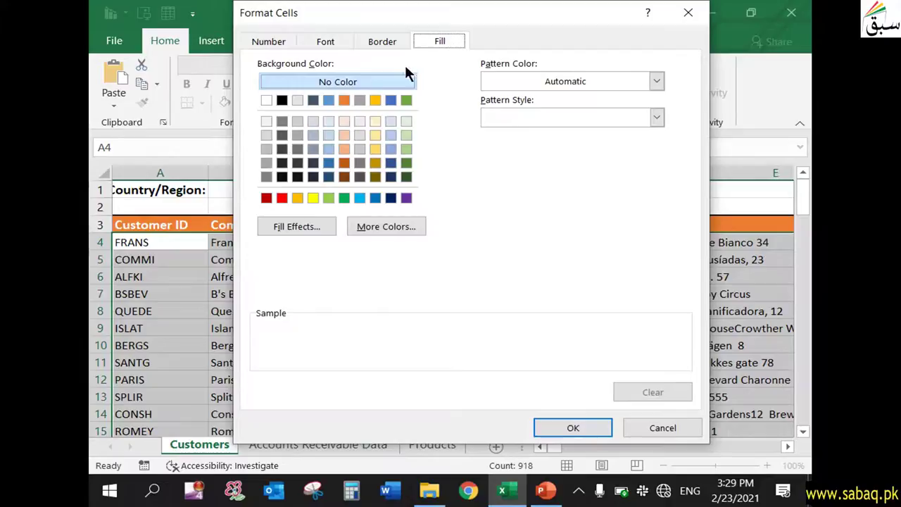
{"action": "left_click", "coordinate": [313, 198]}
{"action": "left_click", "coordinate": [583, 427]}
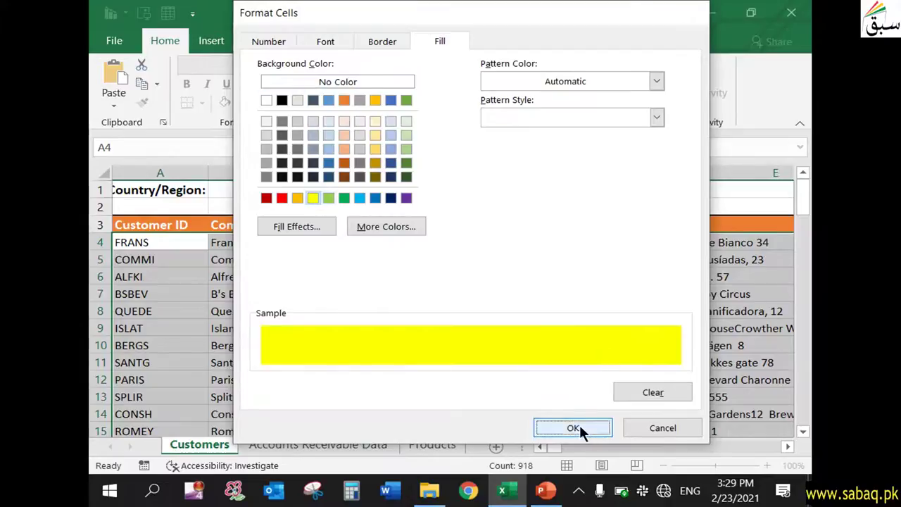
- Begin the rule formula with a reference to the first Country/Region value in cell I4, giving =$I$4
{"action": "left_click", "coordinate": [353, 203]}
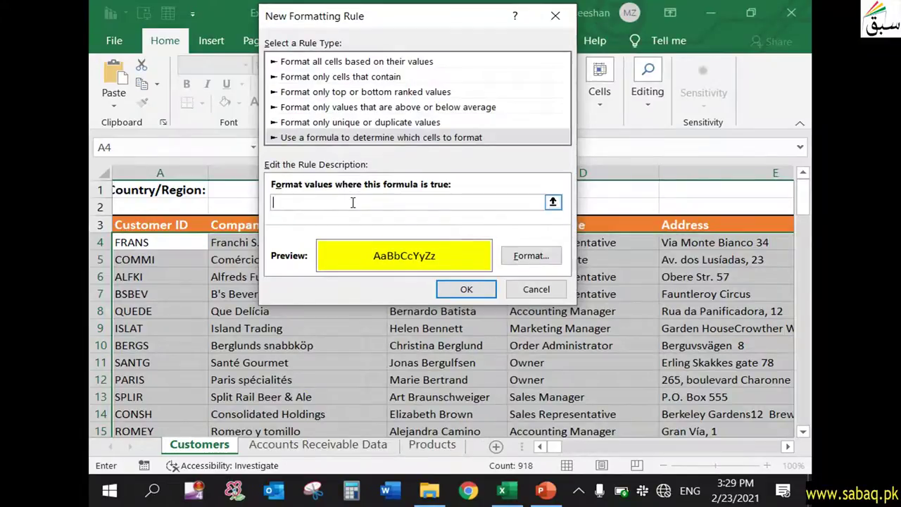
{"action": "left_click_drag", "start_coordinate": [411, 16], "coordinate": [375, 27]}
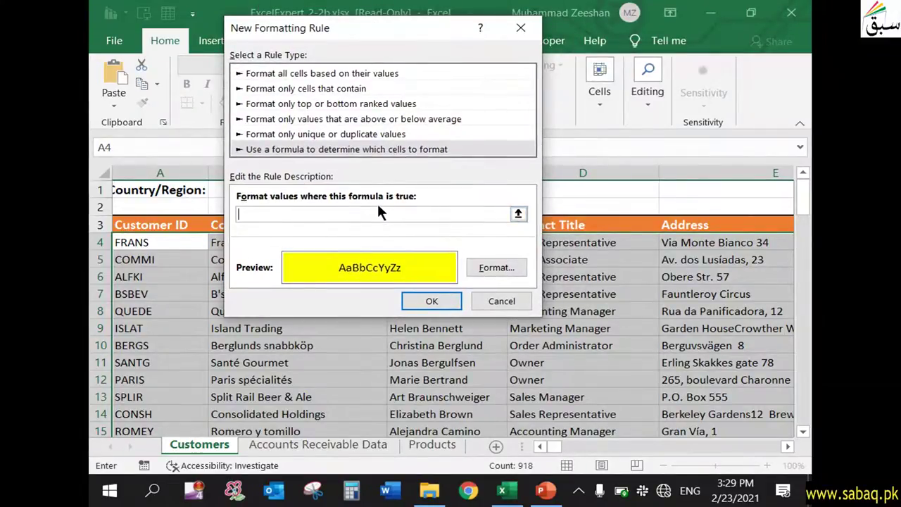
{"action": "type", "text": "="}
{"action": "left_click_drag", "start_coordinate": [376, 28], "coordinate": [442, 45]}
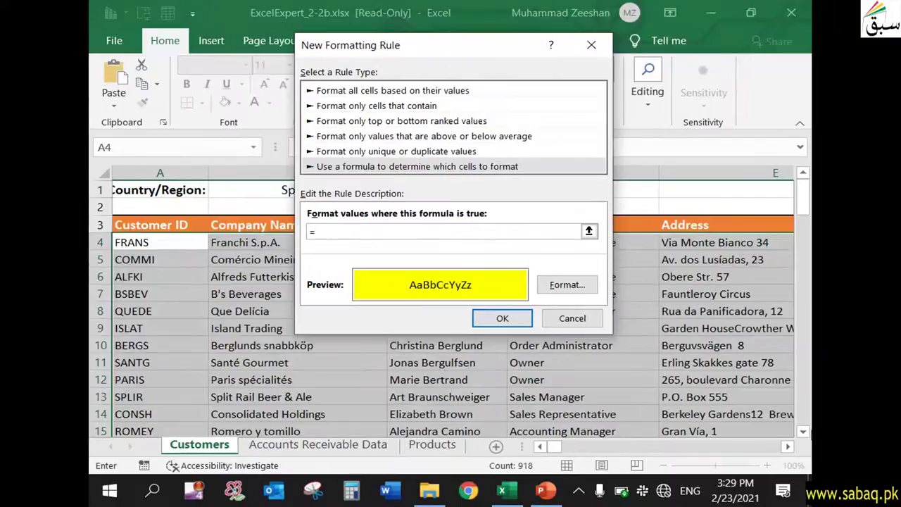
{"action": "left_click", "coordinate": [786, 443]}
{"action": "left_click", "coordinate": [787, 443]}
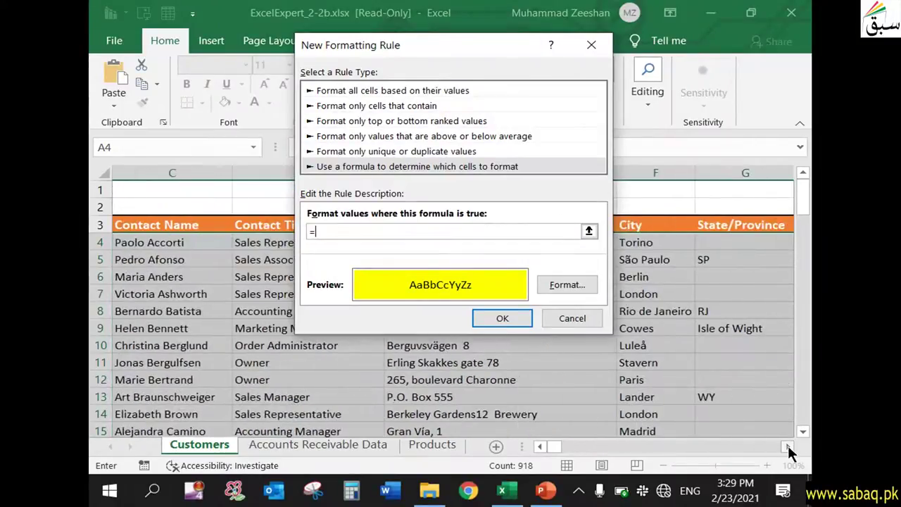
{"action": "left_click", "coordinate": [542, 447]}
{"action": "left_click", "coordinate": [542, 447]}
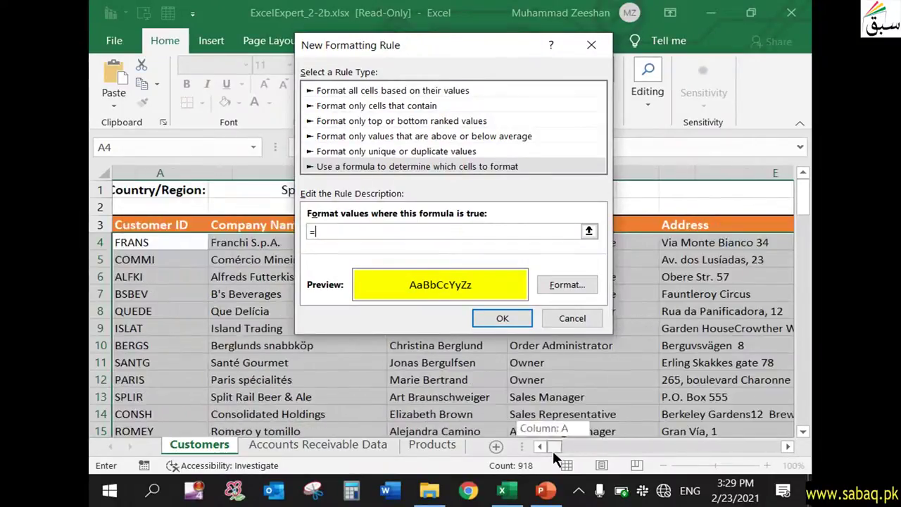
{"action": "left_click", "coordinate": [785, 442]}
{"action": "left_click", "coordinate": [786, 443]}
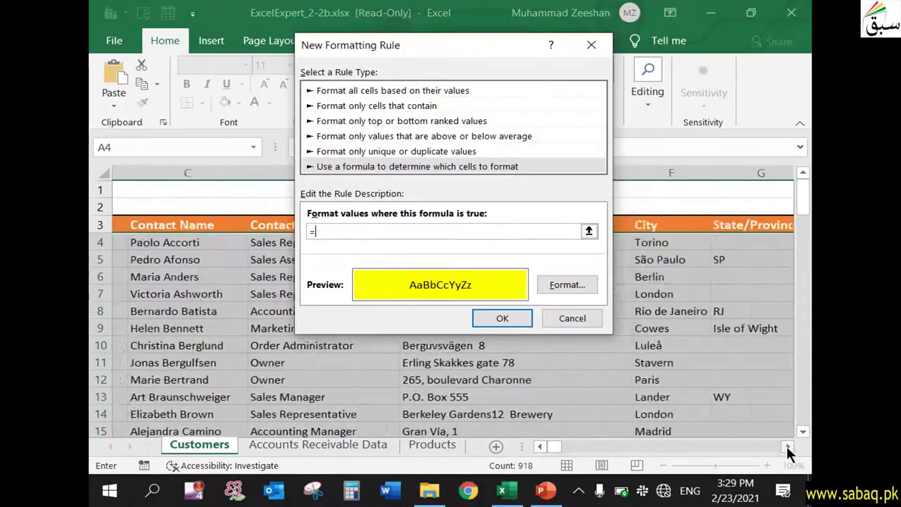
{"action": "left_click", "coordinate": [787, 448]}
{"action": "left_click", "coordinate": [788, 447]}
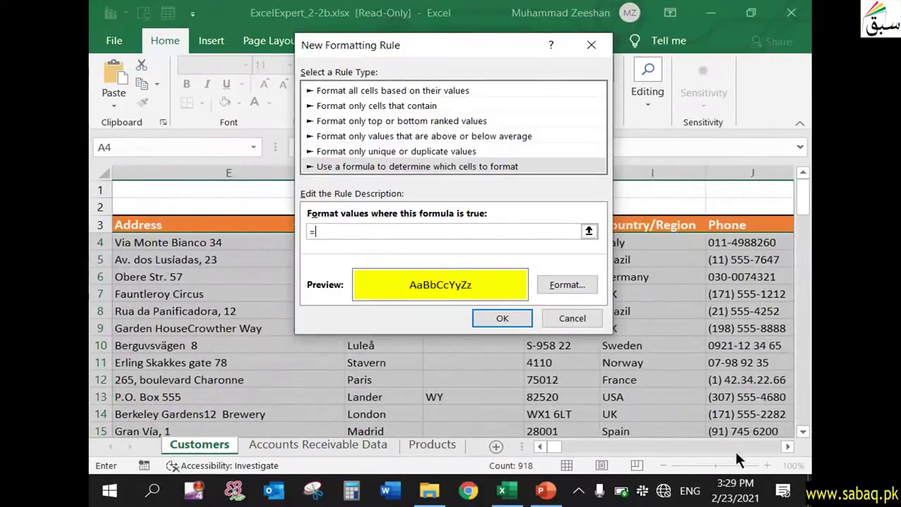
{"action": "left_click_drag", "start_coordinate": [467, 51], "coordinate": [342, 57]}
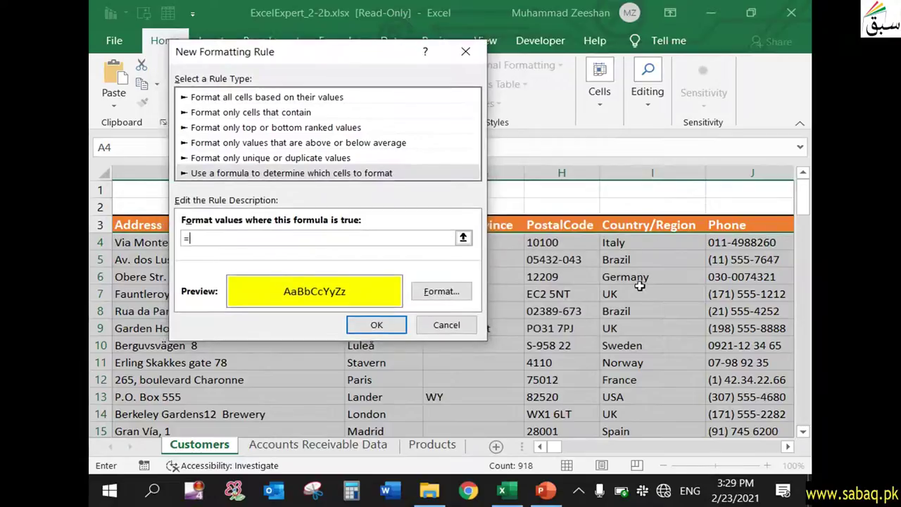
{"action": "left_click", "coordinate": [641, 243]}
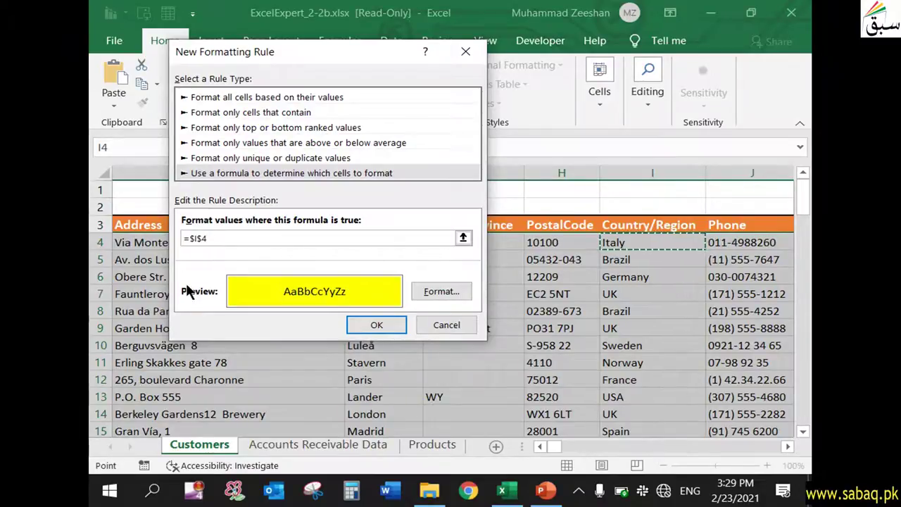
- Make the row part of the formula's cell reference relative, keeping column I absolute, as =$I4
{"action": "left_click", "coordinate": [202, 240]}
{"action": "key", "text": "BackSpace"}
{"action": "type", "text": "4"}
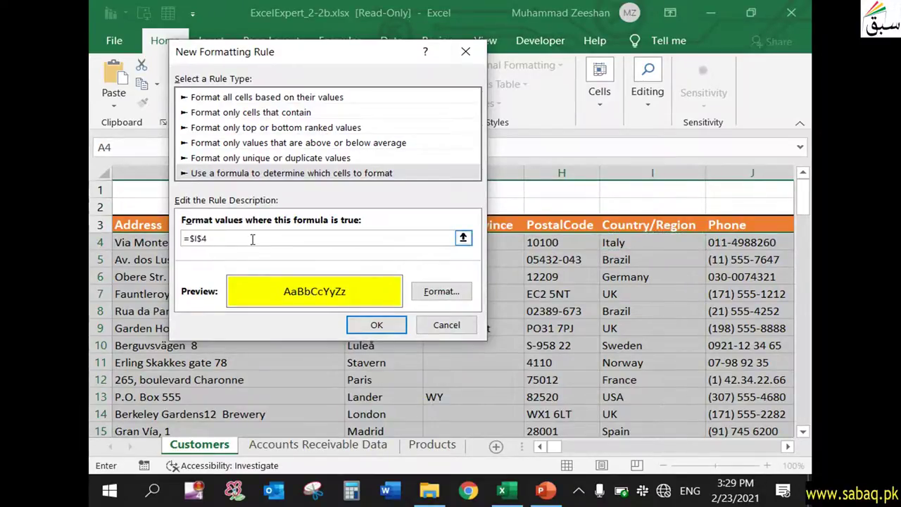
{"action": "left_click", "coordinate": [199, 241]}
- Complete the formula as =$I4=$B$1 to compare each row with the country in B1, and apply the rule
{"action": "left_click_drag", "start_coordinate": [372, 58], "coordinate": [692, 94]}
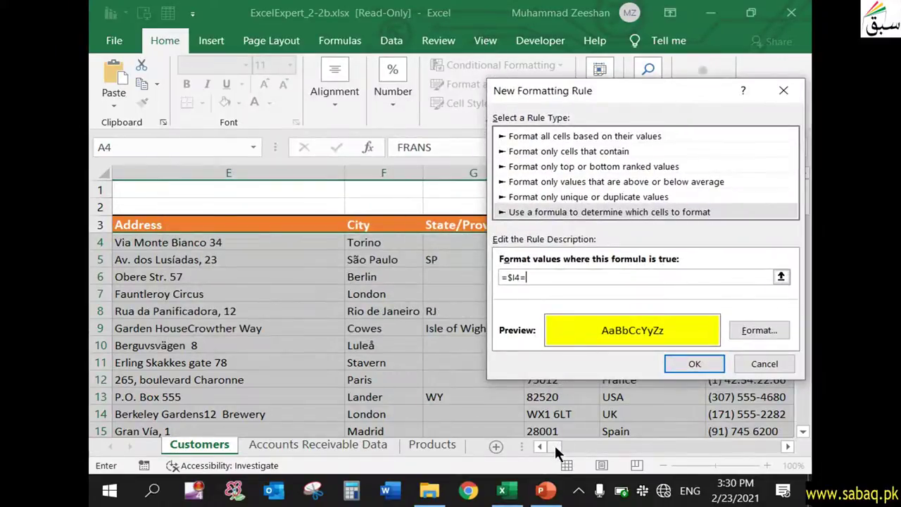
{"action": "left_click_drag", "start_coordinate": [554, 448], "coordinate": [535, 446]}
{"action": "left_click", "coordinate": [285, 192]}
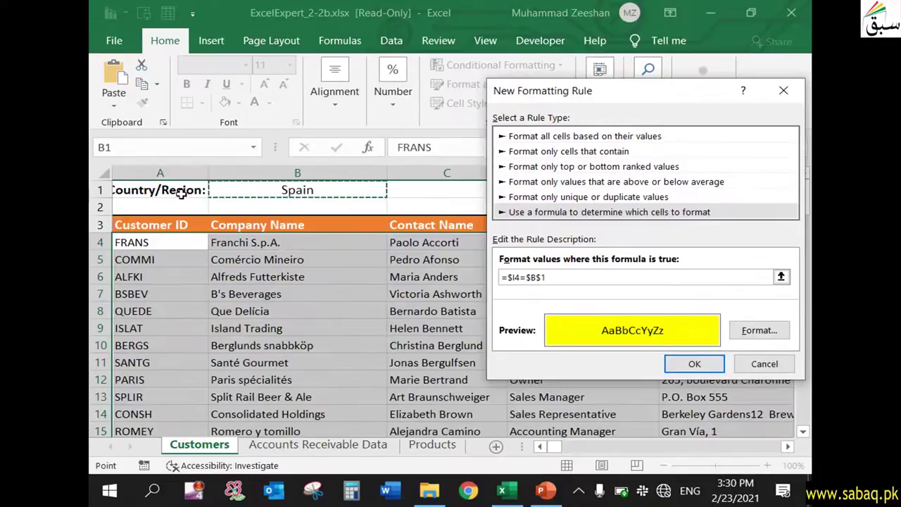
{"action": "left_click_drag", "start_coordinate": [613, 90], "coordinate": [397, 69]}
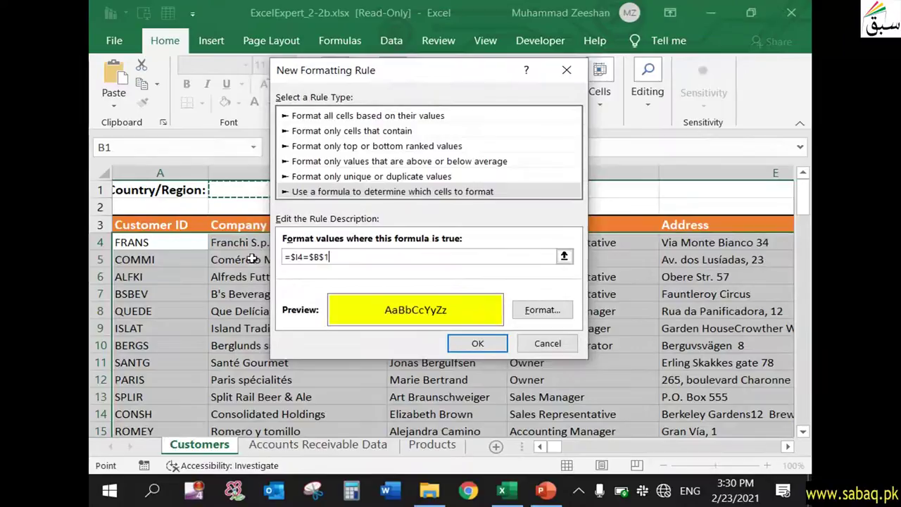
{"action": "left_click", "coordinate": [303, 262]}
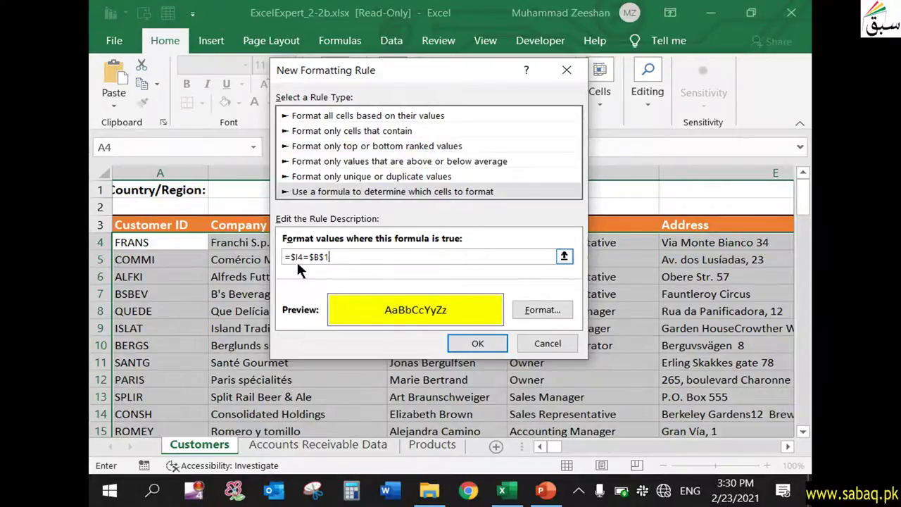
{"action": "left_click_drag", "start_coordinate": [397, 69], "coordinate": [514, 74]}
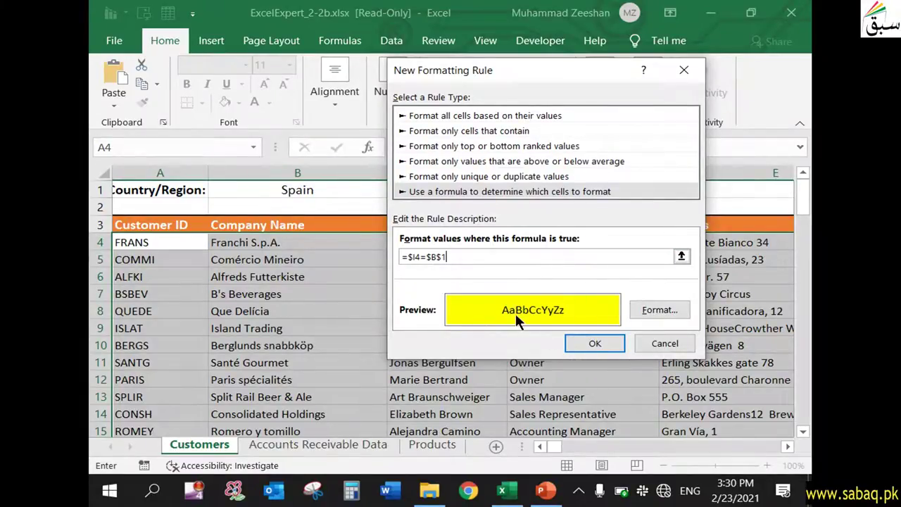
{"action": "left_click_drag", "start_coordinate": [478, 70], "coordinate": [302, 48]}
{"action": "left_click", "coordinate": [444, 324]}
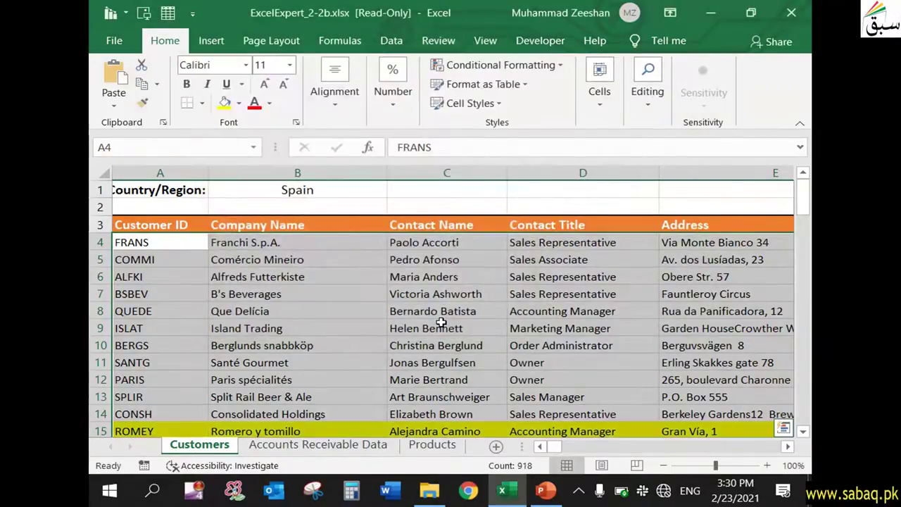
- Examine the highlighted row 15 across its columns and check its Country/Region value
{"action": "left_click", "coordinate": [448, 330]}
{"action": "scroll", "coordinate": [448, 331], "scroll_direction": "down", "scroll_amount": 3}
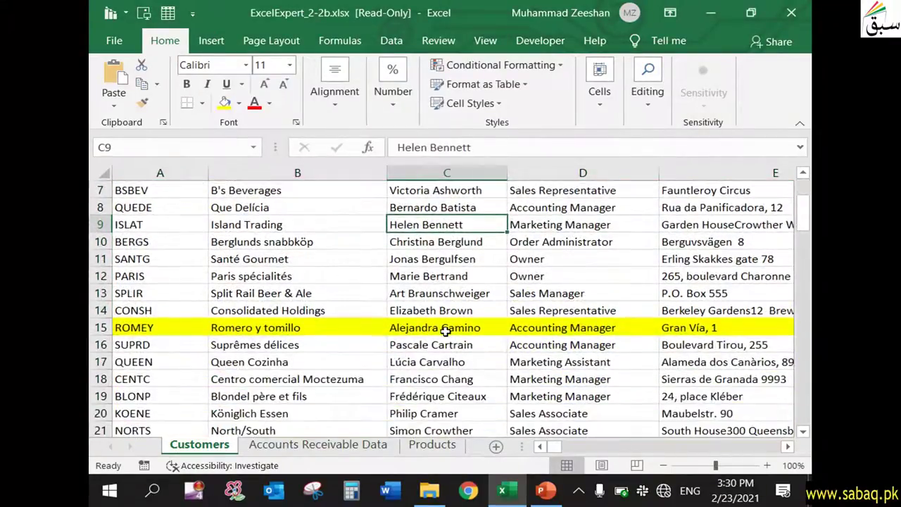
{"action": "left_click", "coordinate": [164, 276]}
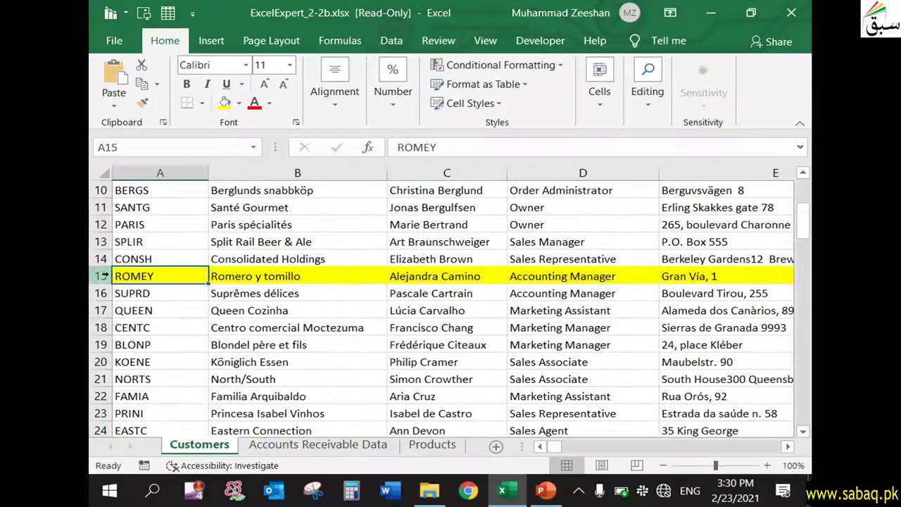
{"action": "left_click", "coordinate": [787, 446]}
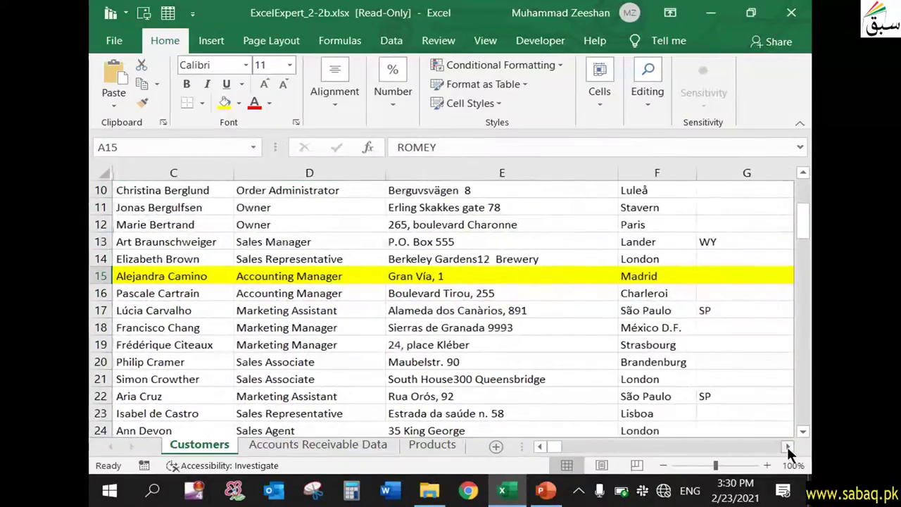
{"action": "left_click", "coordinate": [787, 447]}
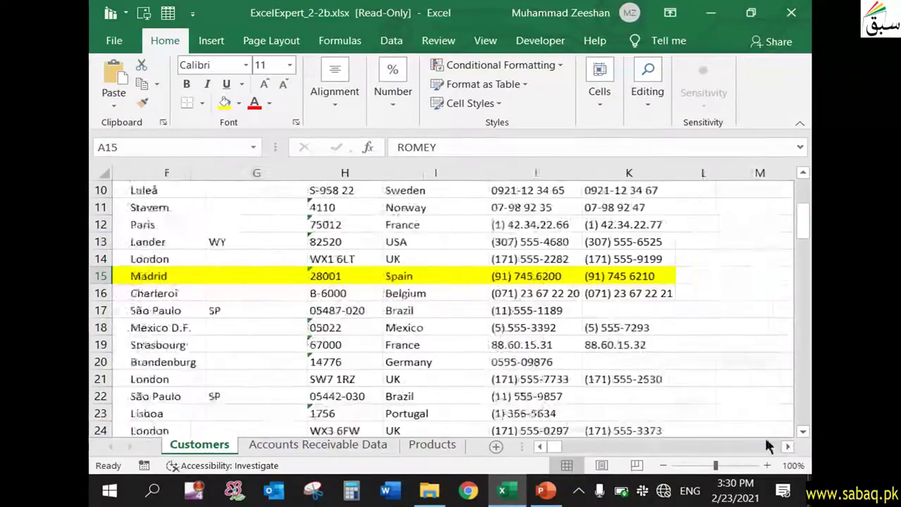
{"action": "left_click", "coordinate": [438, 278]}
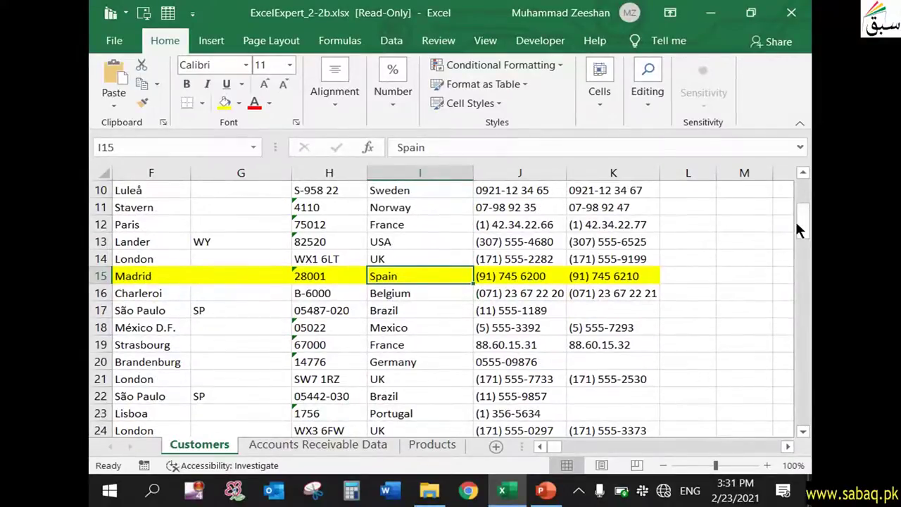
- Look through the remaining customer rows and check the Country/Region value of each highlighted one
{"action": "left_click_drag", "start_coordinate": [551, 450], "coordinate": [792, 240]}
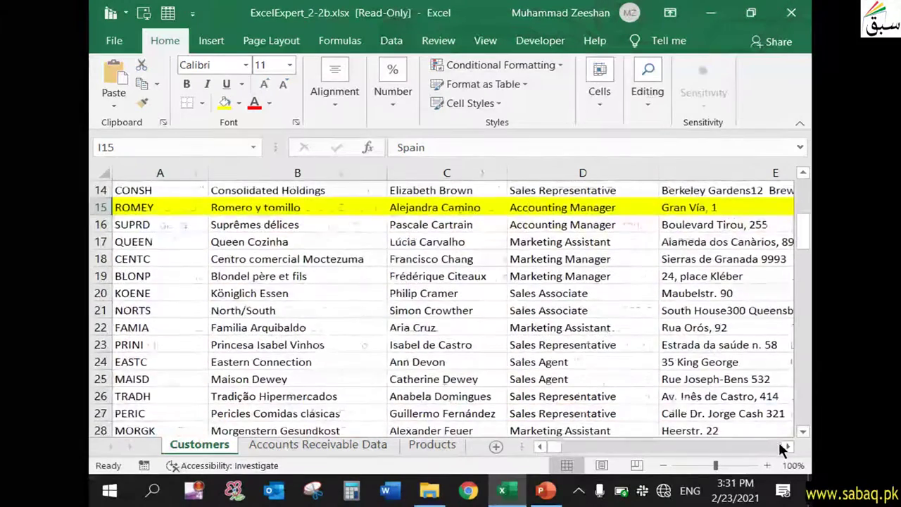
{"action": "left_click", "coordinate": [777, 443]}
{"action": "scroll", "coordinate": [665, 312], "scroll_direction": "down", "scroll_amount": 3}
{"action": "left_click", "coordinate": [654, 336]}
{"action": "scroll", "coordinate": [658, 346], "scroll_direction": "down", "scroll_amount": 13}
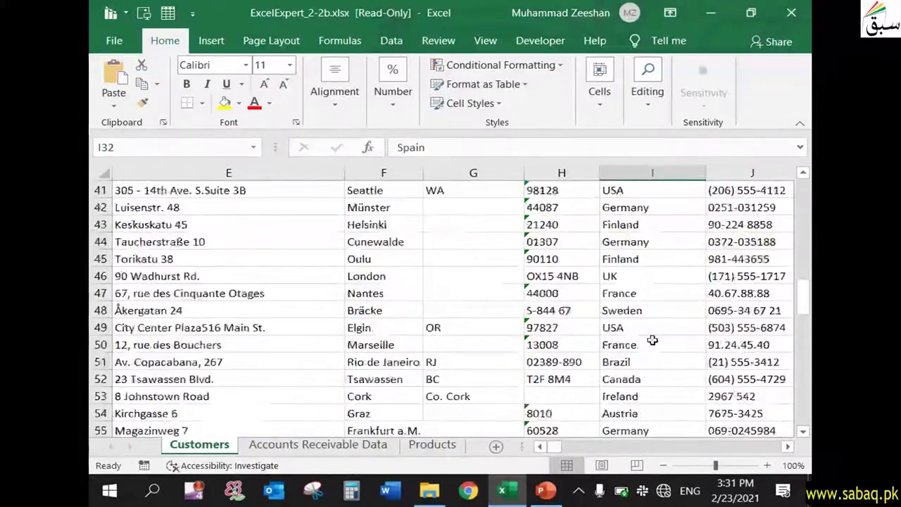
{"action": "scroll", "coordinate": [644, 332], "scroll_direction": "down", "scroll_amount": 4}
{"action": "left_click", "coordinate": [661, 241]}
{"action": "left_click", "coordinate": [674, 293]}
{"action": "mouse_move", "coordinate": [669, 378]}
{"action": "left_mouse_down"}
{"action": "mouse_move", "coordinate": [676, 388]}
{"action": "mouse_move", "coordinate": [674, 380]}
{"action": "left_mouse_up"}
{"action": "scroll", "coordinate": [674, 380], "scroll_direction": "down", "scroll_amount": 3}
- Select the country in cell B1 and reread the Project 2 Task 1 instructions in the PowerPoint slide show
{"action": "scroll", "coordinate": [672, 380], "scroll_direction": "up", "scroll_amount": 11}
{"action": "left_click_drag", "start_coordinate": [805, 348], "coordinate": [810, 160]}
{"action": "left_click_drag", "start_coordinate": [556, 446], "coordinate": [541, 447]}
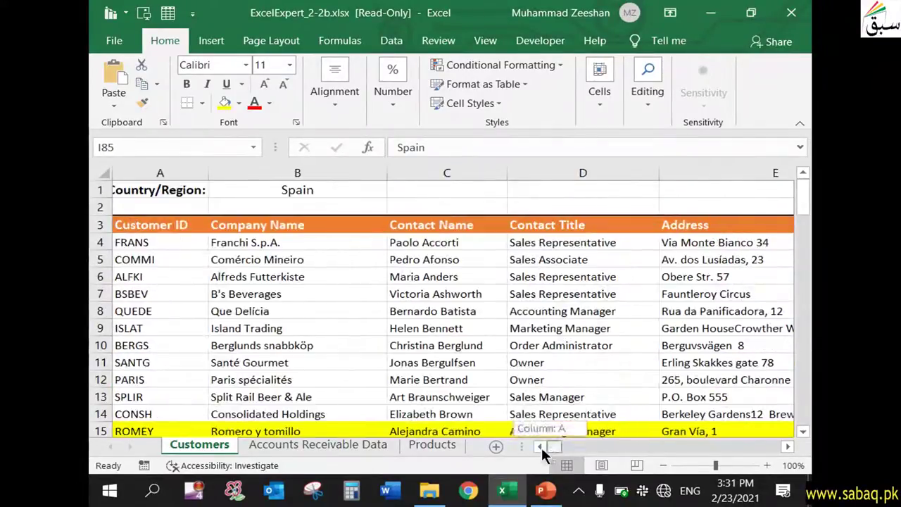
{"action": "left_click", "coordinate": [303, 190]}
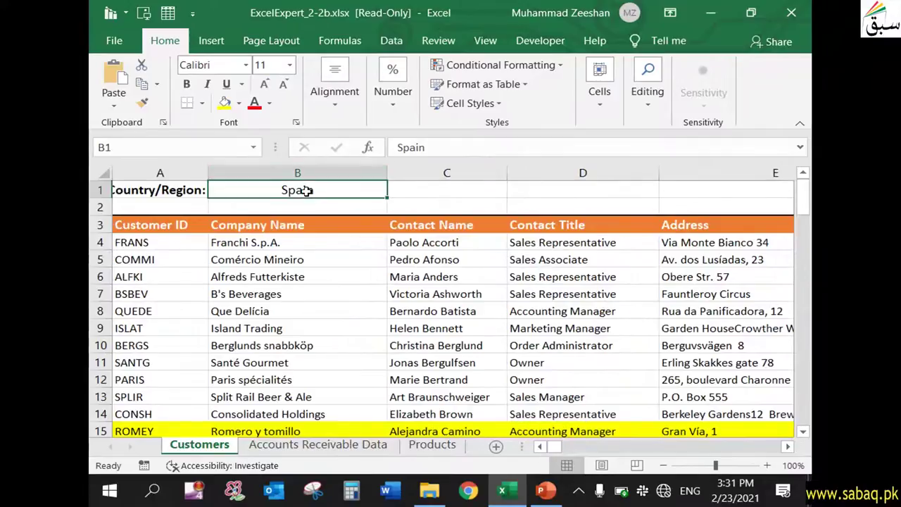
{"action": "left_click", "coordinate": [546, 491]}
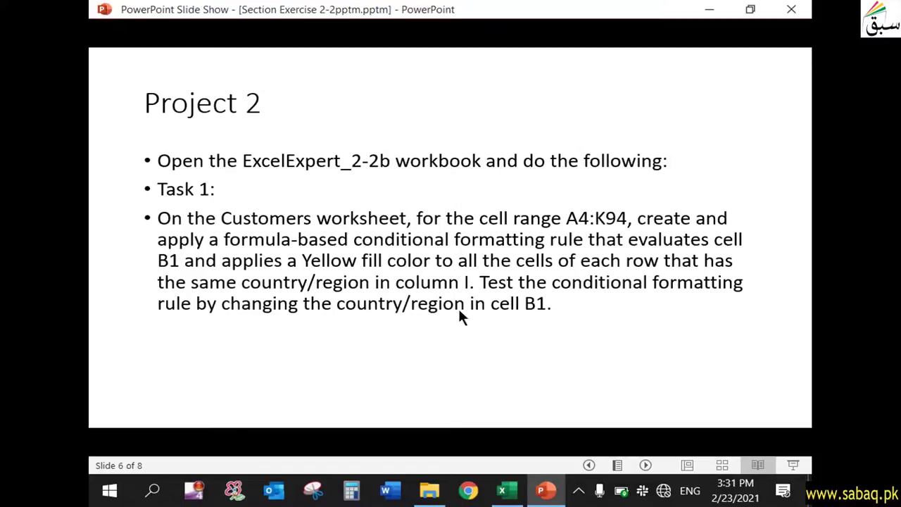
{"action": "left_click", "coordinate": [502, 490]}
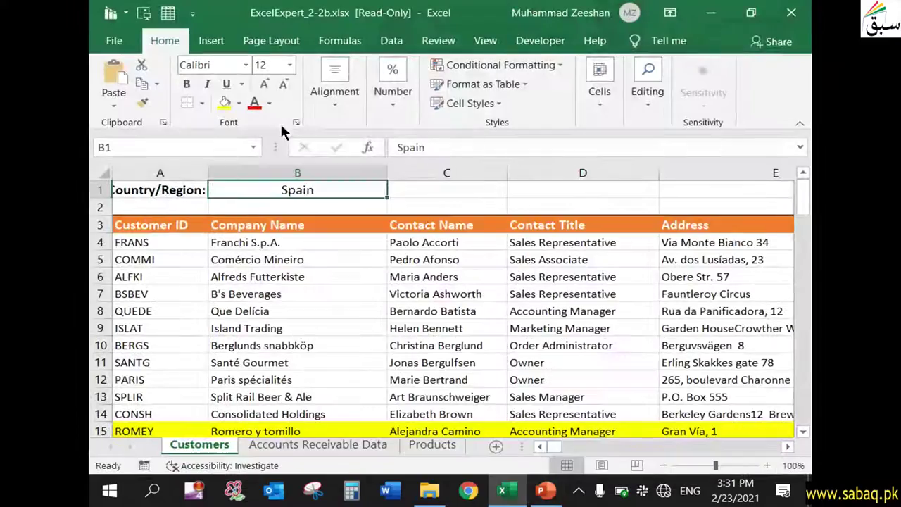
- Change the country in cell B1 to USA to test the conditional formatting rule
{"action": "double_click", "coordinate": [321, 190]}
{"action": "double_click", "coordinate": [297, 191]}
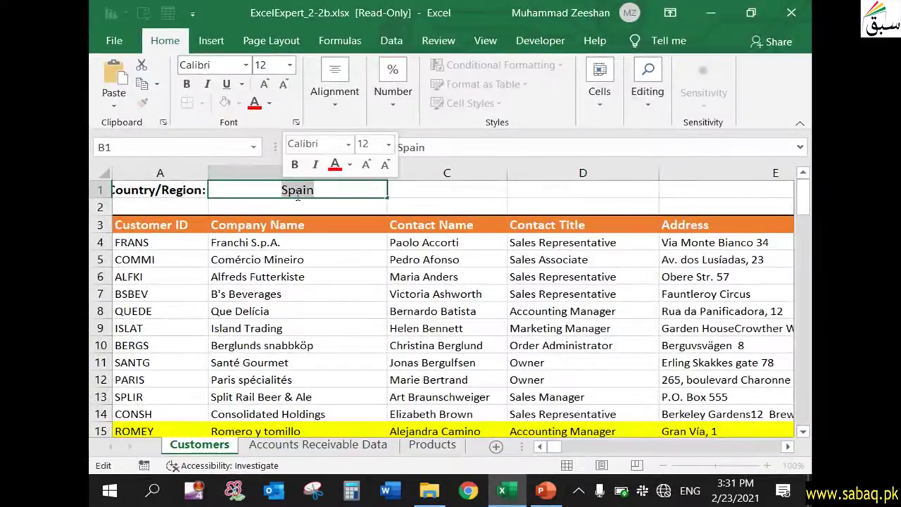
{"action": "type", "text": "USA"}
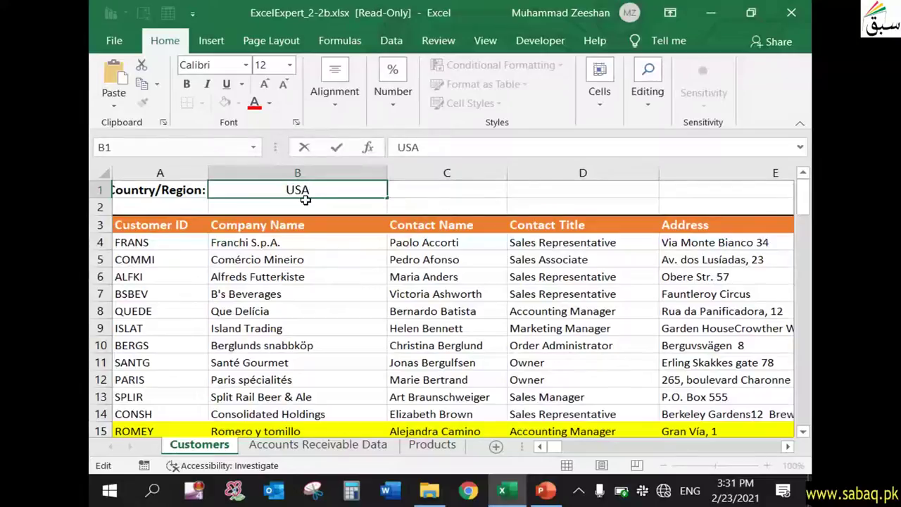
{"action": "left_click", "coordinate": [434, 189]}
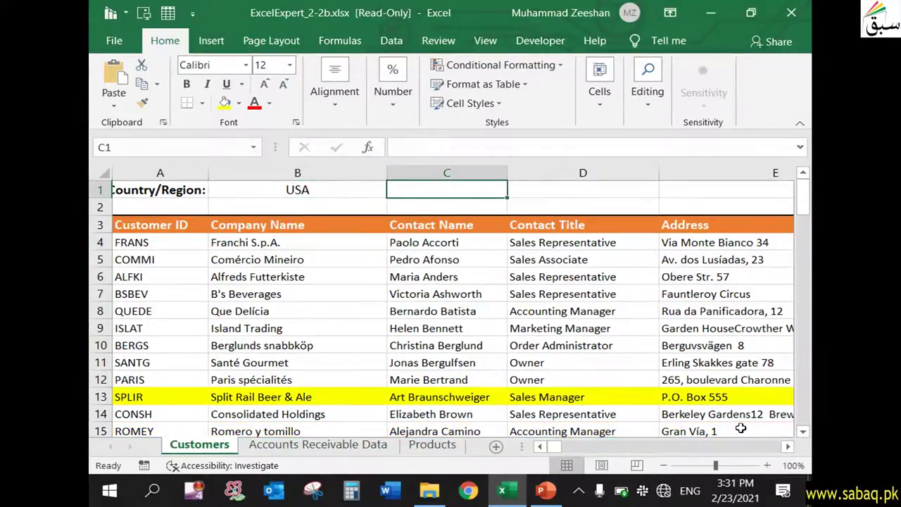
- Examine the highlighted customer rows down to row 94 and check their Country/Region values against cell B1
{"action": "left_click", "coordinate": [786, 447]}
{"action": "left_click", "coordinate": [787, 446]}
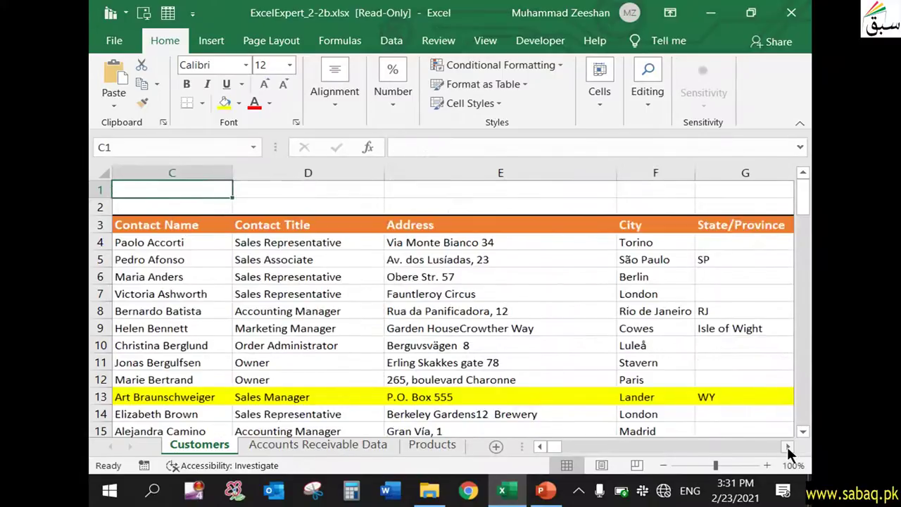
{"action": "left_click", "coordinate": [786, 446]}
{"action": "left_click", "coordinate": [787, 446]}
{"action": "left_click", "coordinate": [680, 397]}
{"action": "scroll", "coordinate": [683, 399], "scroll_direction": "down", "scroll_amount": 4}
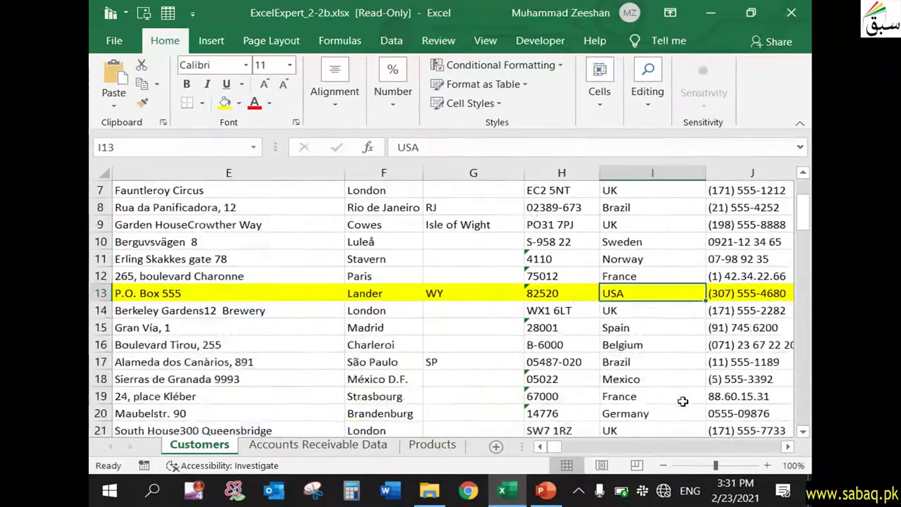
{"action": "scroll", "coordinate": [683, 398], "scroll_direction": "down", "scroll_amount": 7}
{"action": "left_click", "coordinate": [675, 304]}
{"action": "scroll", "coordinate": [677, 323], "scroll_direction": "down", "scroll_amount": 4}
{"action": "scroll", "coordinate": [679, 338], "scroll_direction": "up", "scroll_amount": 2}
{"action": "left_click", "coordinate": [678, 341]}
{"action": "scroll", "coordinate": [685, 366], "scroll_direction": "down", "scroll_amount": 4}
{"action": "scroll", "coordinate": [681, 363], "scroll_direction": "down", "scroll_amount": 2}
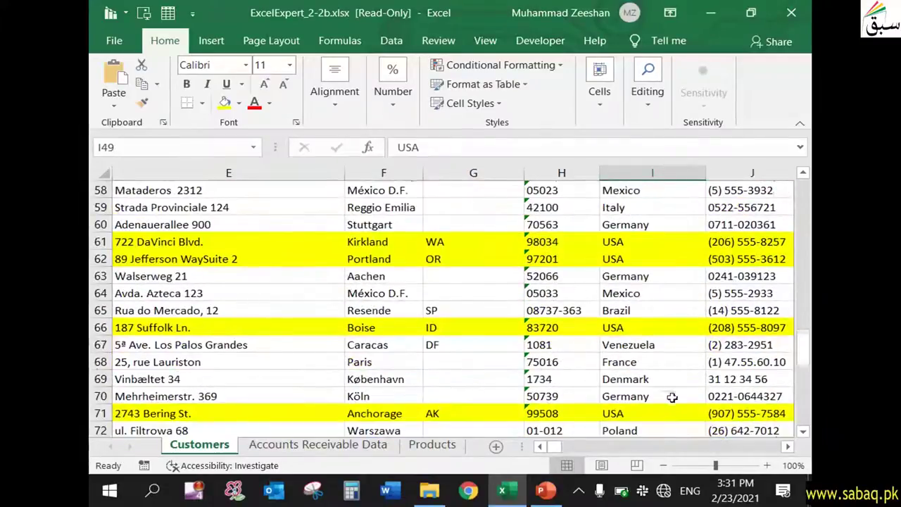
{"action": "scroll", "coordinate": [671, 394], "scroll_direction": "down", "scroll_amount": 8}
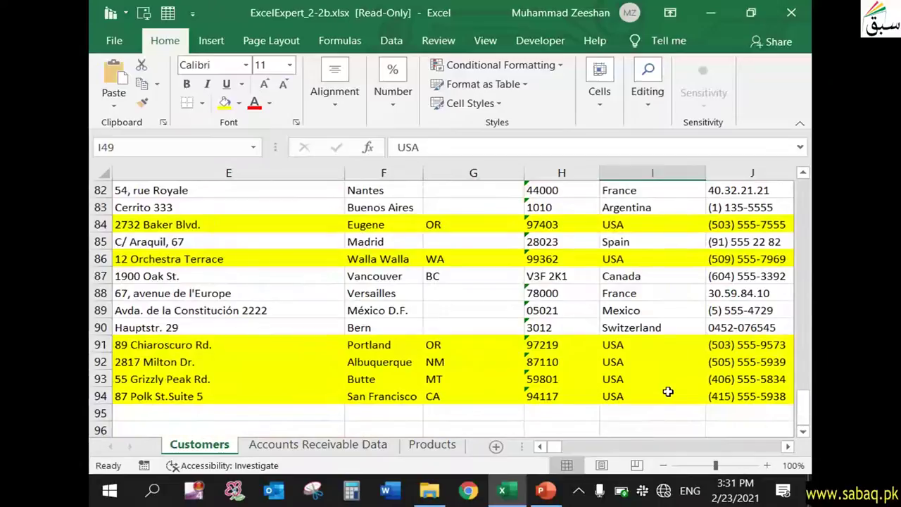
- Return to the first customer rows, then switch to PowerPoint and read the Project 2 Task 2 instructions
{"action": "left_click_drag", "start_coordinate": [801, 403], "coordinate": [781, 182]}
{"action": "left_click_drag", "start_coordinate": [551, 445], "coordinate": [546, 443]}
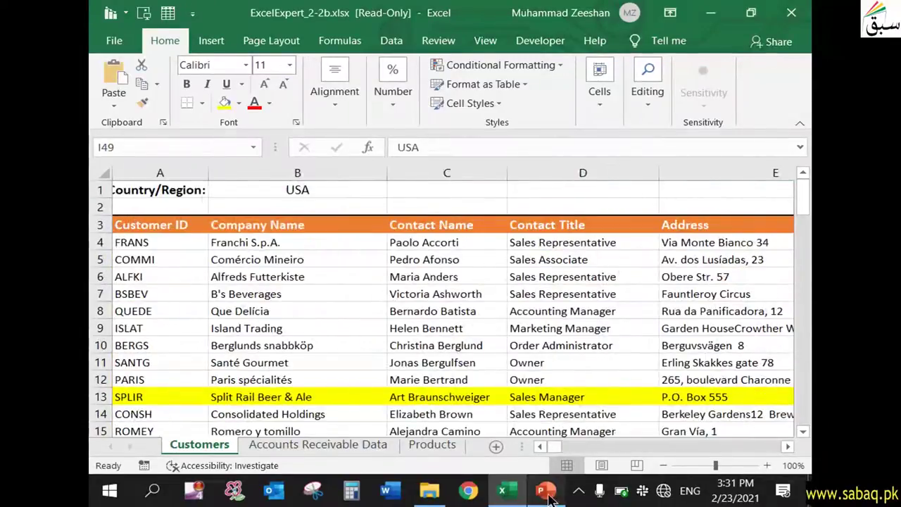
{"action": "left_click", "coordinate": [545, 490]}
{"action": "left_click", "coordinate": [474, 336]}
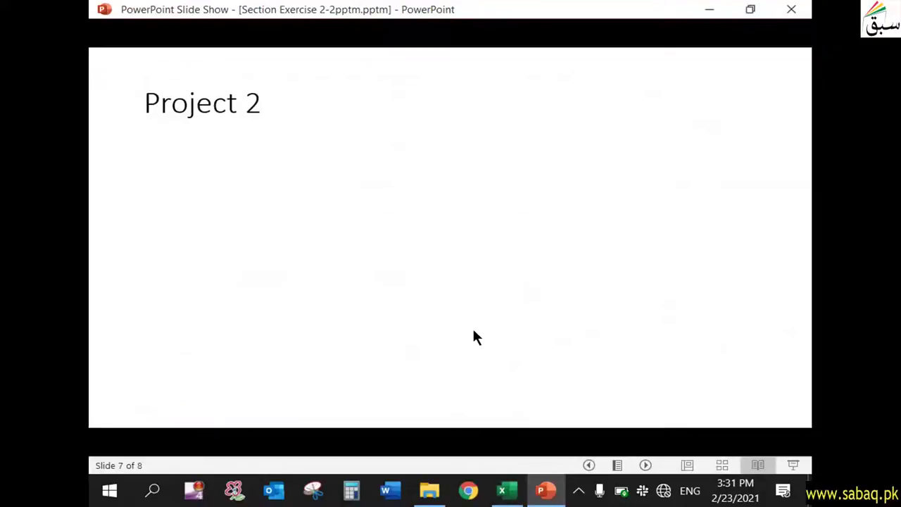
{"action": "left_click", "coordinate": [453, 309]}
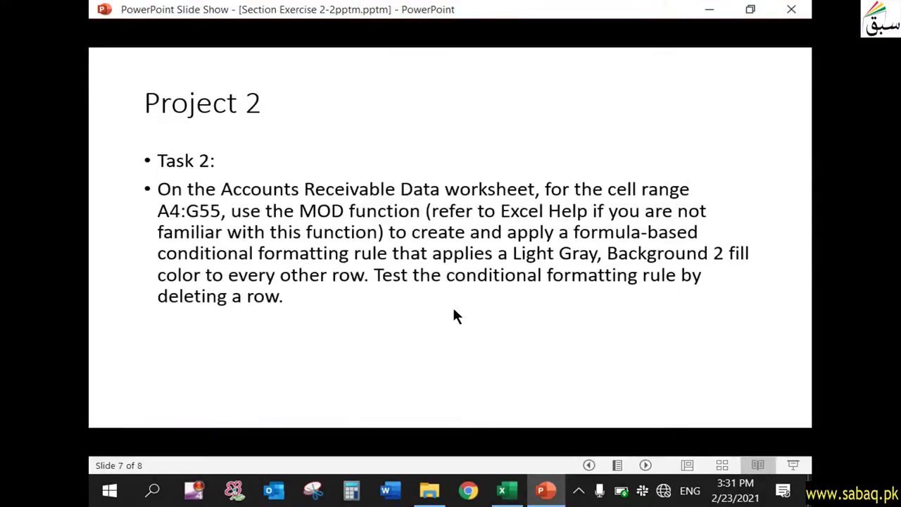
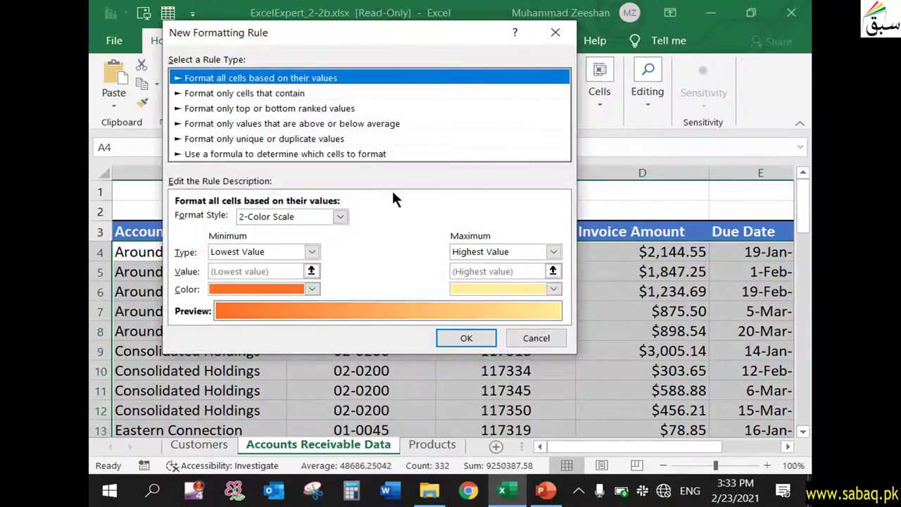
- Make the new rule use a formula to determine which cells to format, and open its cell format settings
{"action": "left_click", "coordinate": [366, 154]}
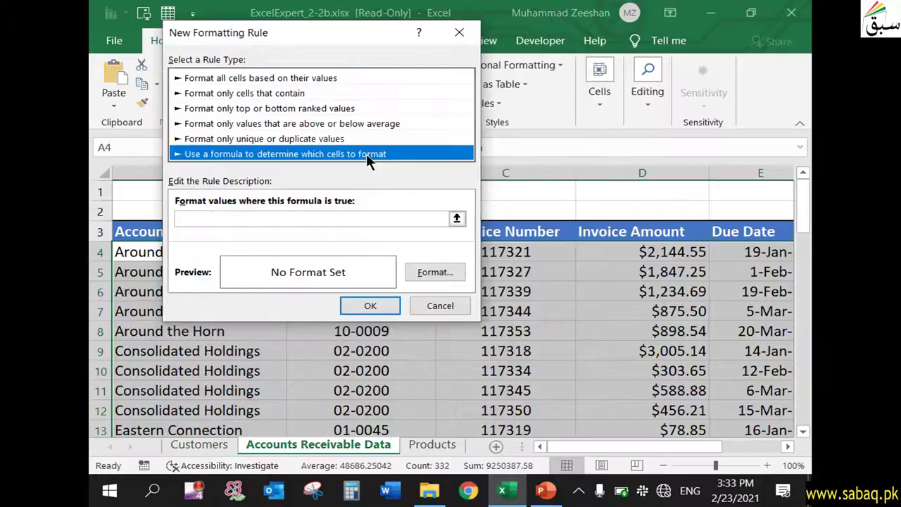
{"action": "left_click", "coordinate": [258, 219]}
{"action": "left_click", "coordinate": [430, 273]}
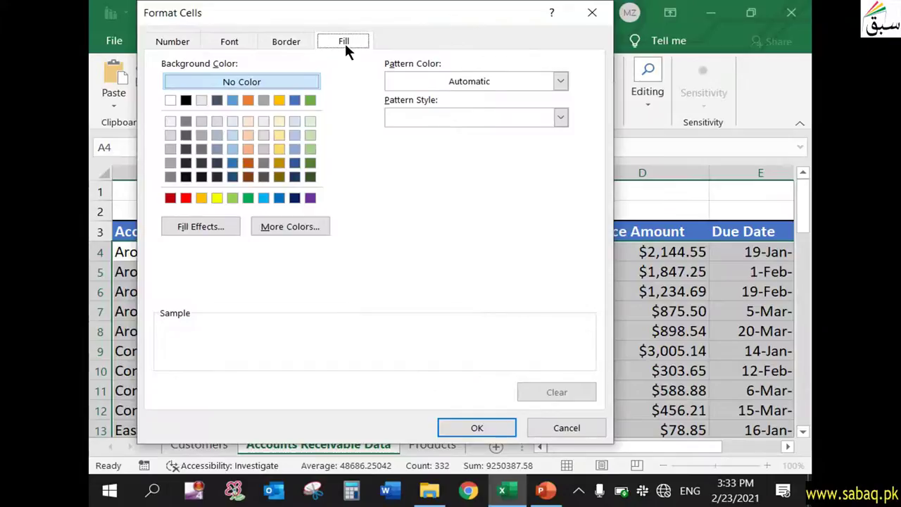
{"action": "left_click", "coordinate": [560, 82]}
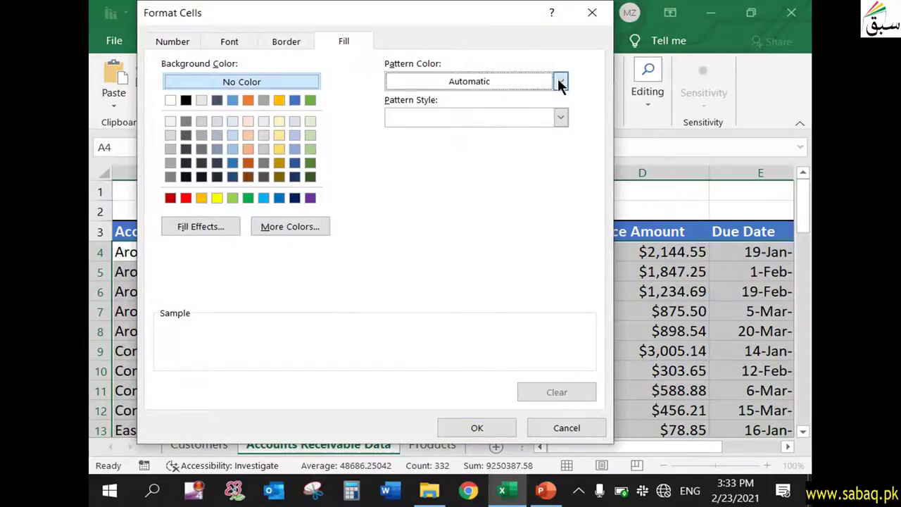
{"action": "left_click", "coordinate": [562, 82]}
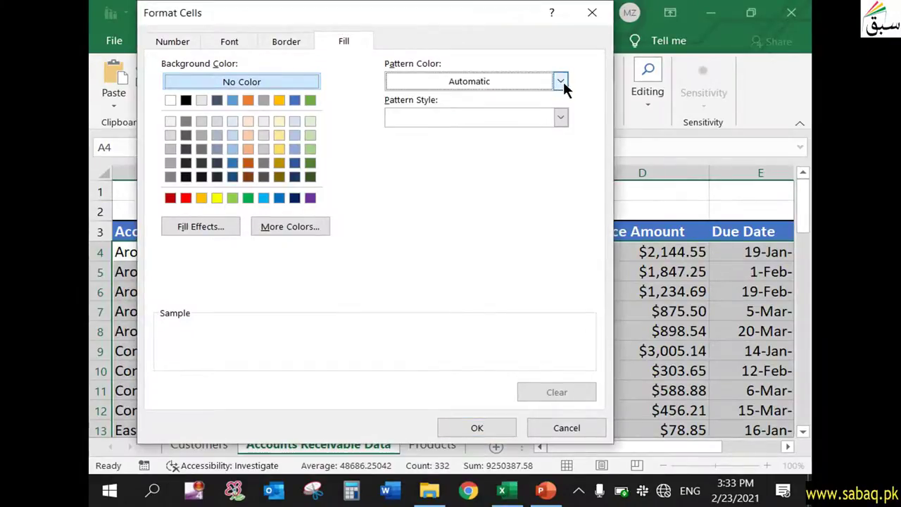
{"action": "left_click", "coordinate": [560, 114]}
{"action": "left_click", "coordinate": [560, 115]}
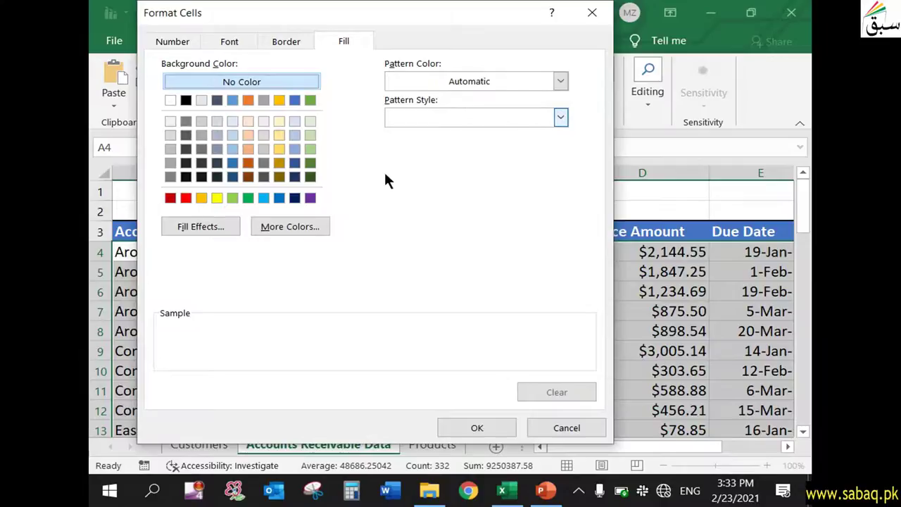
- Give the rule a medium gray background fill, a darker shade of the light gray theme color, with no pattern
{"action": "left_click", "coordinate": [202, 135]}
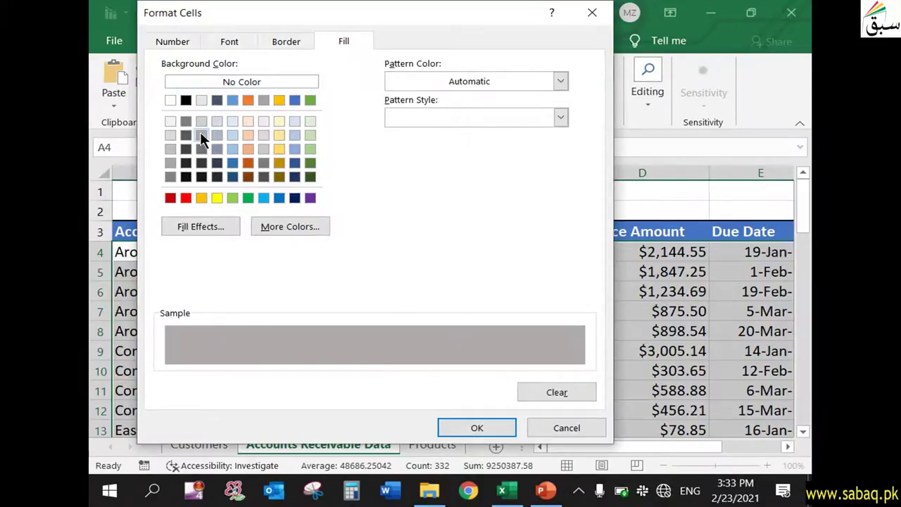
{"action": "left_click", "coordinate": [172, 133]}
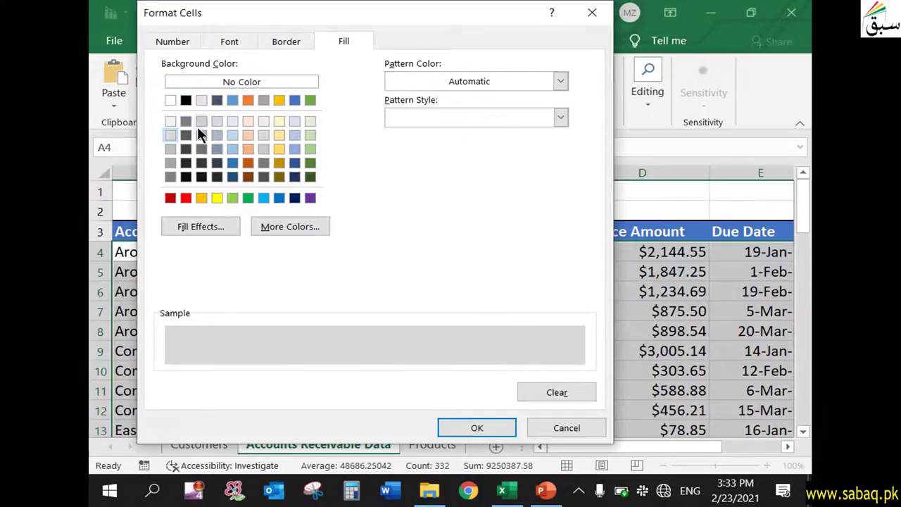
{"action": "left_click", "coordinate": [204, 134]}
{"action": "left_click", "coordinate": [561, 81]}
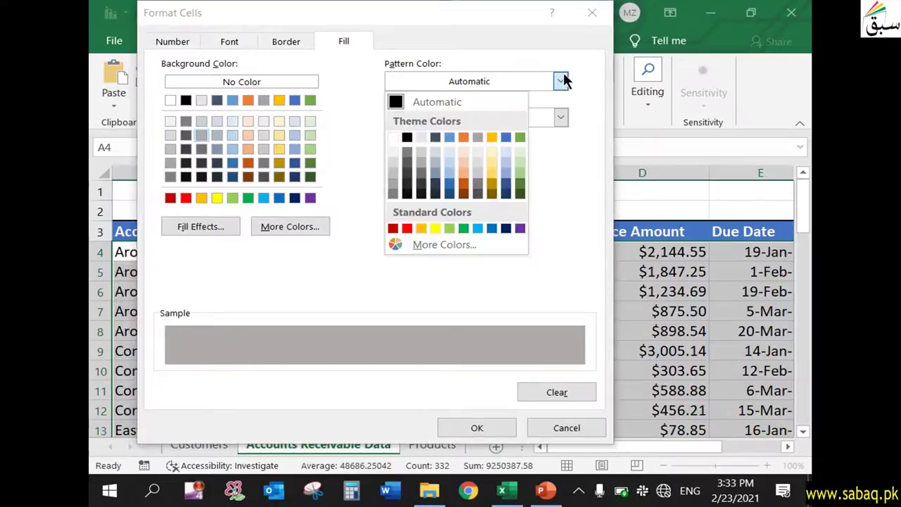
{"action": "left_click", "coordinate": [563, 75]}
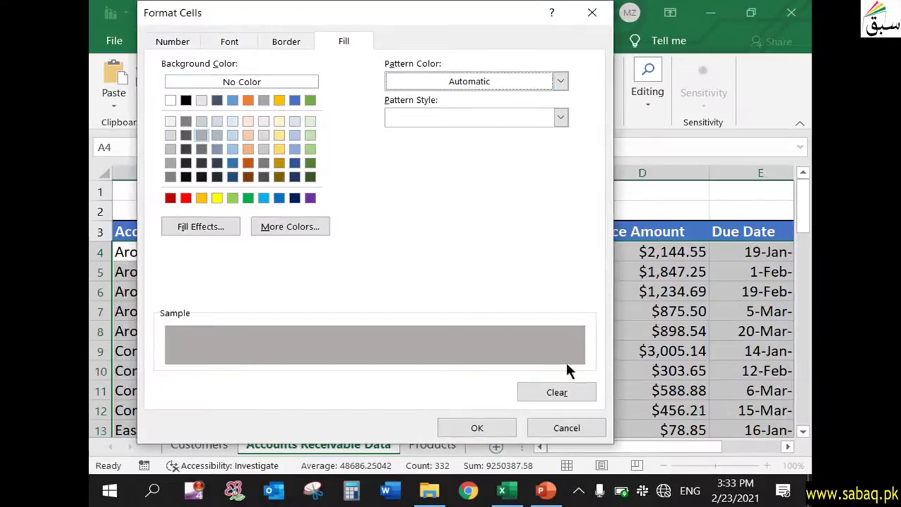
{"action": "left_click", "coordinate": [479, 427]}
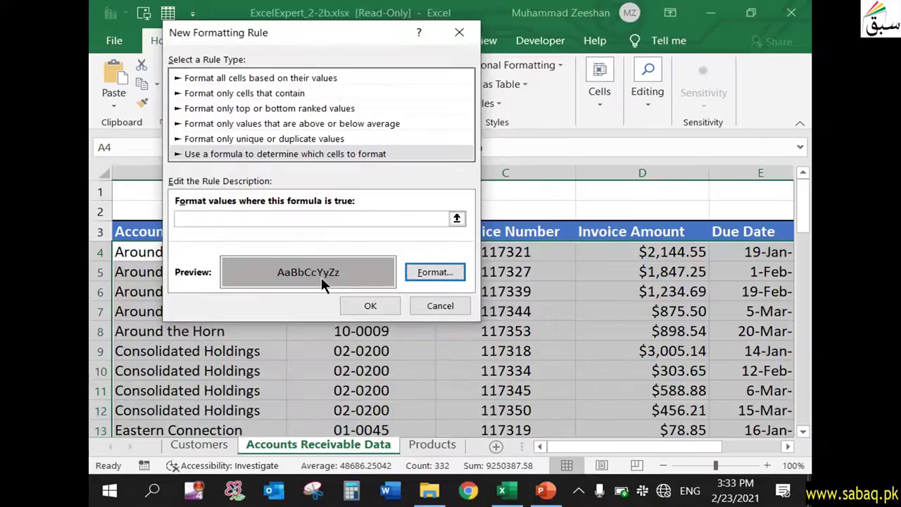
- Enter the rule formula's skeleton with placeholder arguments as =MOD(value1,value2)=
{"action": "left_click", "coordinate": [292, 218]}
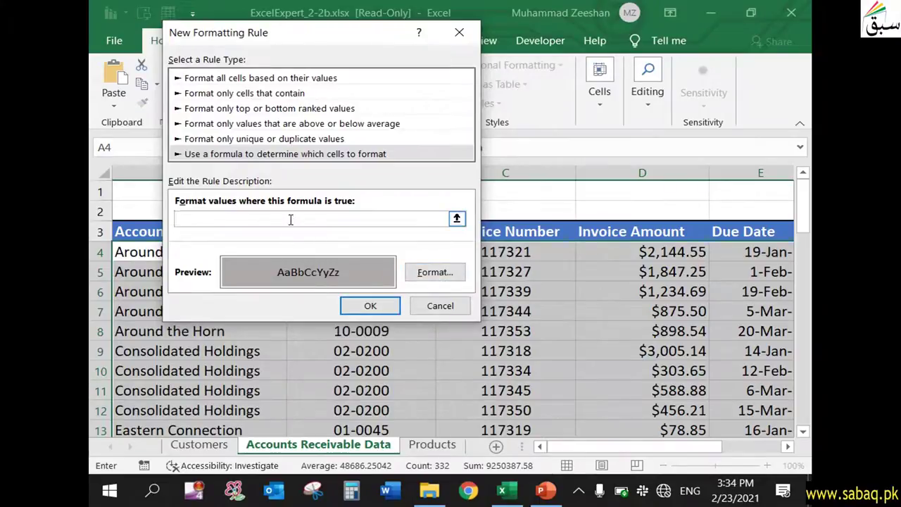
{"action": "type", "text": "=MOD("}
{"action": "type", "text": "value1,"}
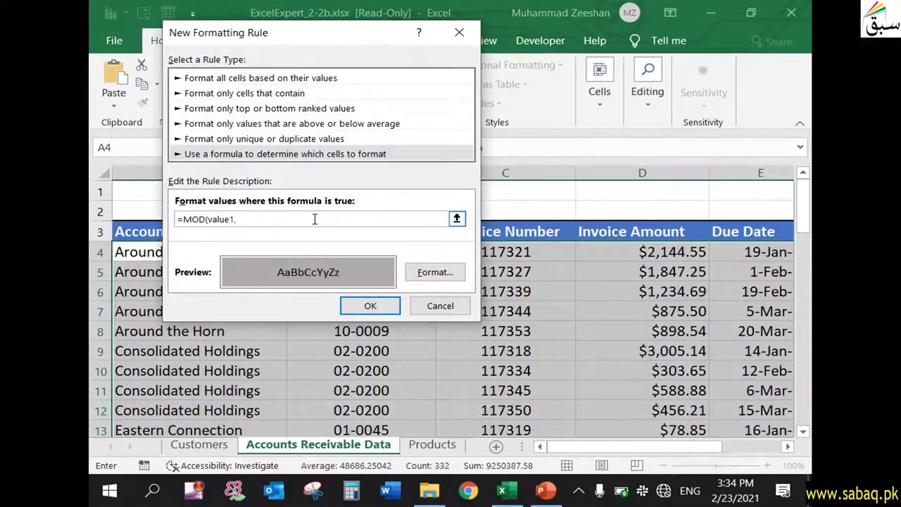
{"action": "type", "text": "value2)="}
- Replace the value1 placeholder in the MOD formula with row()
{"action": "left_click", "coordinate": [234, 219]}
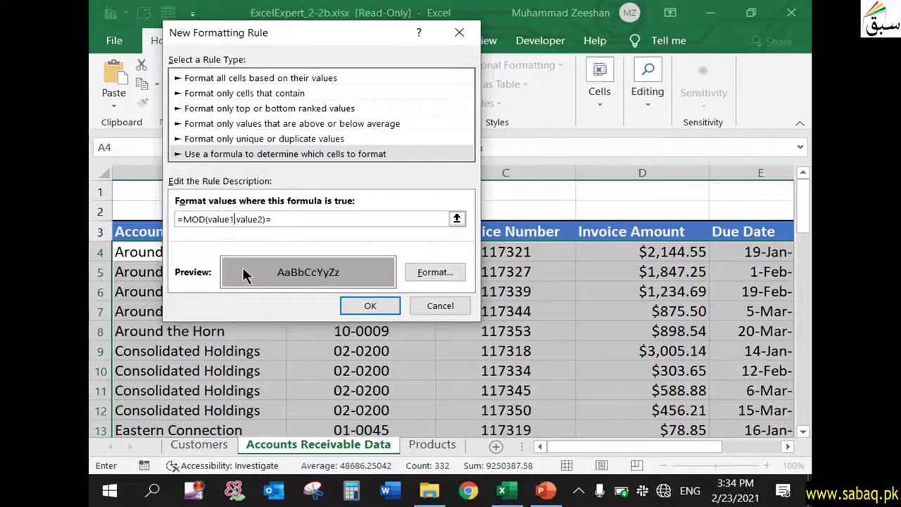
{"action": "key", "text": "BackSpace"}
{"action": "key", "text": "BackSpace"}
{"action": "key", "text": "BackSpace"}
{"action": "key", "text": "BackSpace"}
{"action": "key", "text": "BackSpace"}
{"action": "key", "text": "BackSpace"}
{"action": "key", "text": "BackSpace"}
{"action": "type", "text": "r,"}
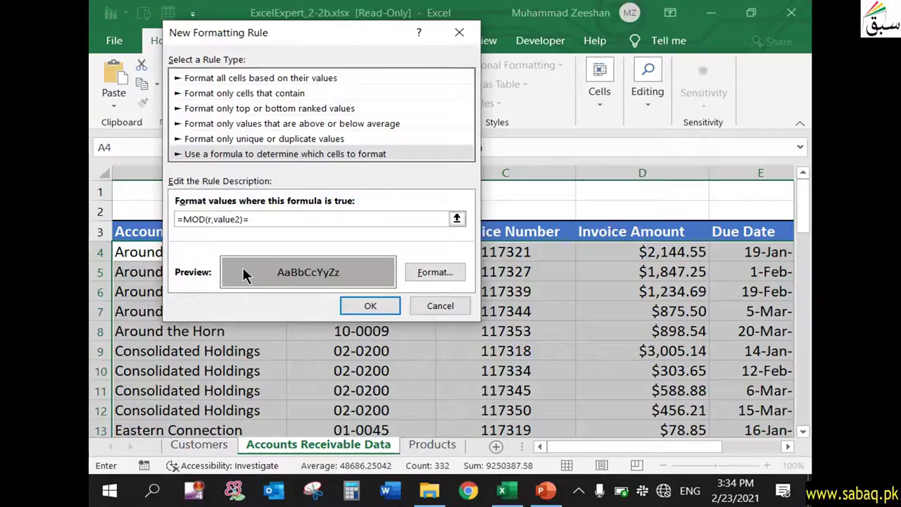
{"action": "type", "text": "ow("}
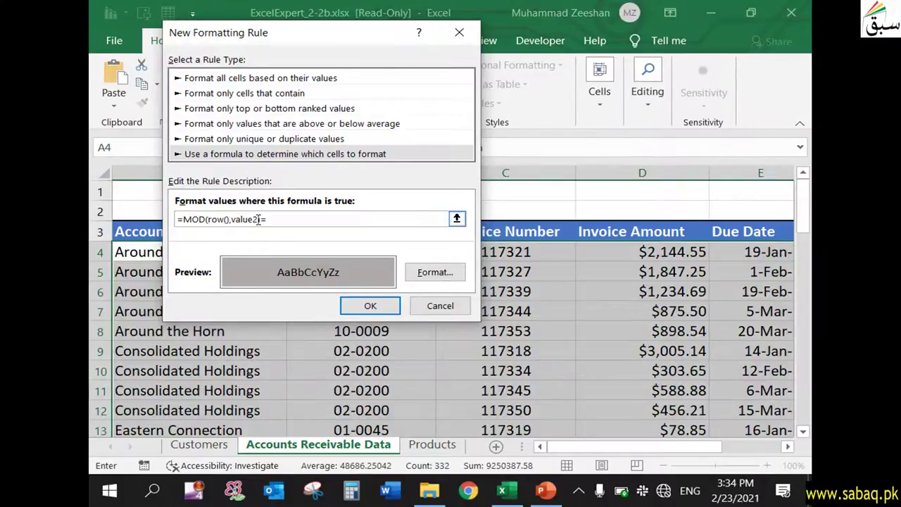
- Replace the value2 placeholder with 2 and compare the result with 0, giving =MOD(row(),2)=0
{"action": "left_click", "coordinate": [258, 219]}
{"action": "key", "text": "BackSpace"}
{"action": "key", "text": "BackSpace"}
{"action": "key", "text": "BackSpace"}
{"action": "key", "text": "BackSpace"}
{"action": "key", "text": "BackSpace"}
{"action": "key", "text": "BackSpace"}
{"action": "type", "text": "2"}
{"action": "type", "text": "0"}
- Move the rule dialog clear of the first data columns, check the formula's row() brackets, and apply the rule
{"action": "left_click_drag", "start_coordinate": [325, 28], "coordinate": [592, 52]}
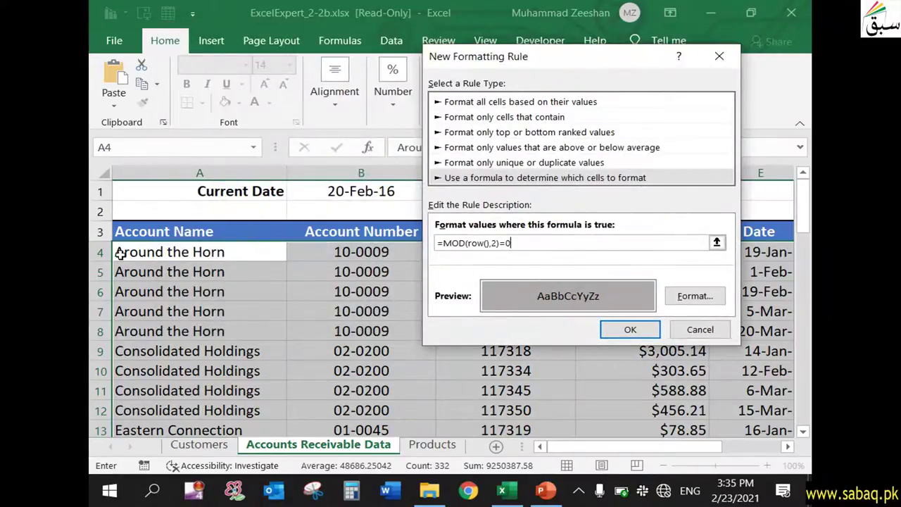
{"action": "left_click", "coordinate": [485, 243]}
{"action": "type", "text": "()"}
{"action": "left_click", "coordinate": [644, 329]}
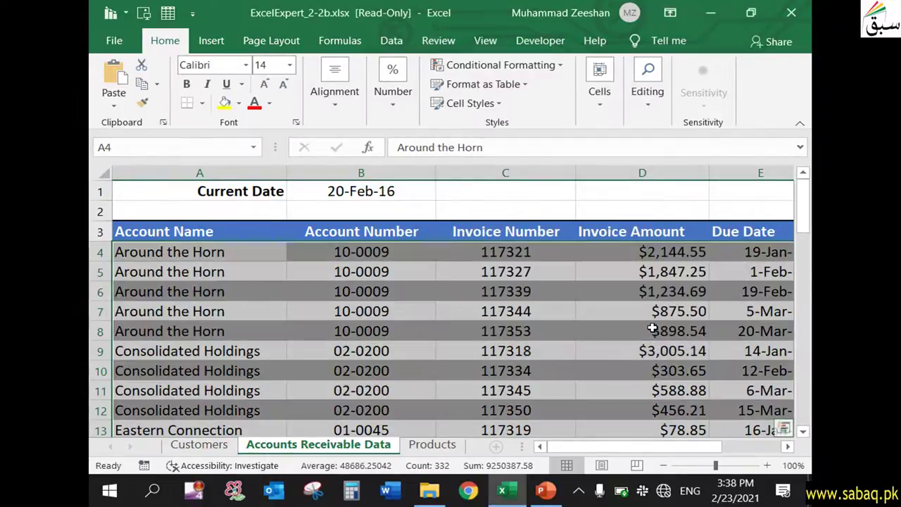
- Examine the alternating row shading from row 4 down the Accounts Receivable Data worksheet
{"action": "left_click", "coordinate": [653, 332]}
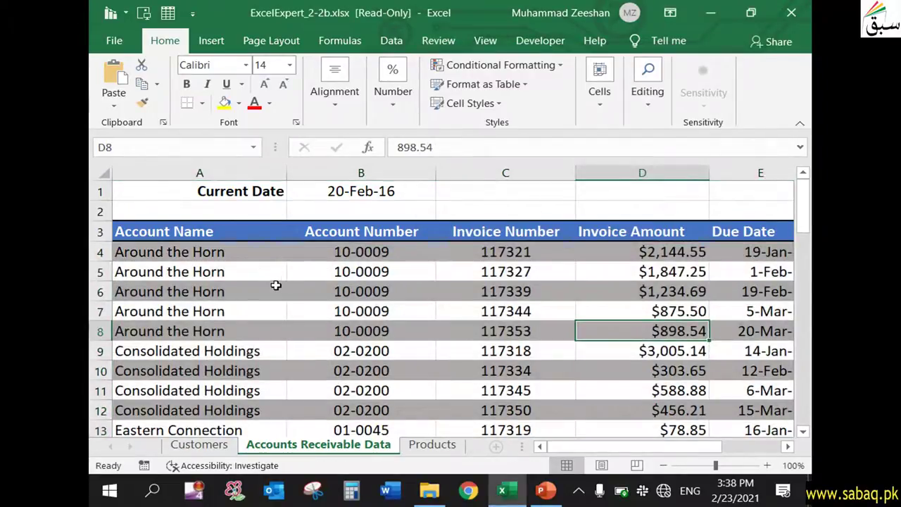
{"action": "left_click", "coordinate": [263, 256]}
{"action": "left_click", "coordinate": [153, 288]}
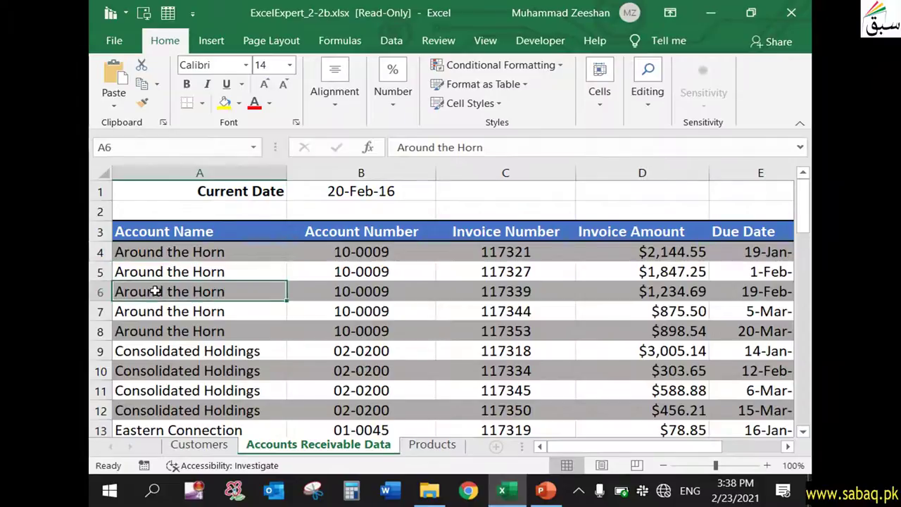
{"action": "scroll", "coordinate": [164, 352], "scroll_direction": "down", "scroll_amount": 8}
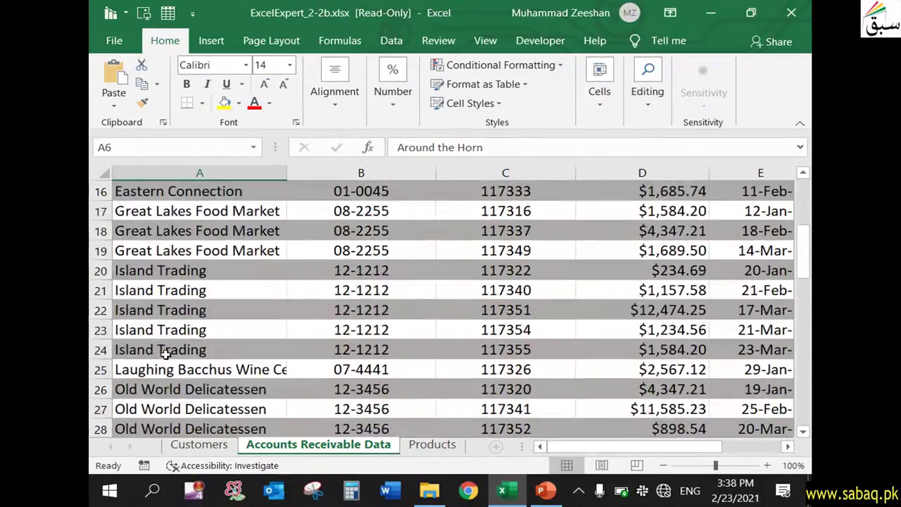
- Reread Task 2 on the PowerPoint slide, return to Excel and delete row 7 of the Accounts Receivable Data worksheet to test the shading
{"action": "scroll", "coordinate": [165, 354], "scroll_direction": "up", "scroll_amount": 8}
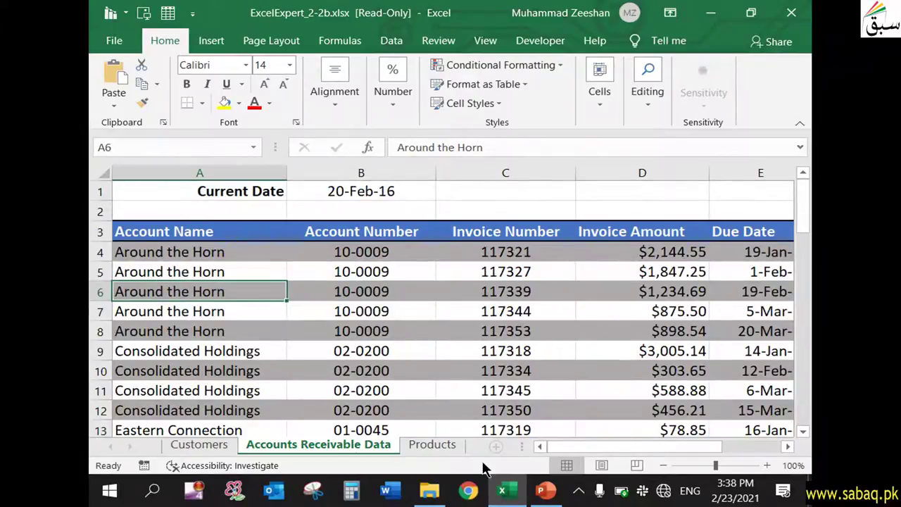
{"action": "left_click", "coordinate": [545, 491]}
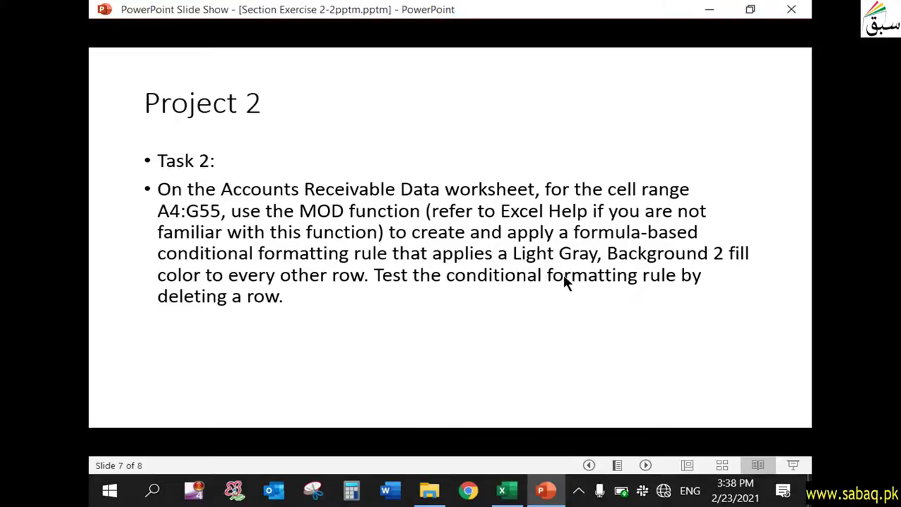
{"action": "left_click", "coordinate": [710, 9]}
{"action": "left_click", "coordinate": [100, 311]}
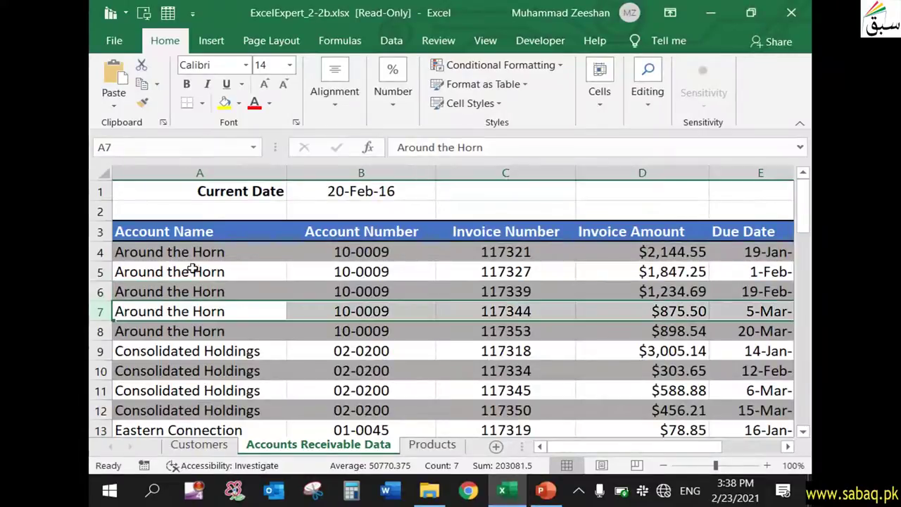
{"action": "left_click", "coordinate": [598, 97]}
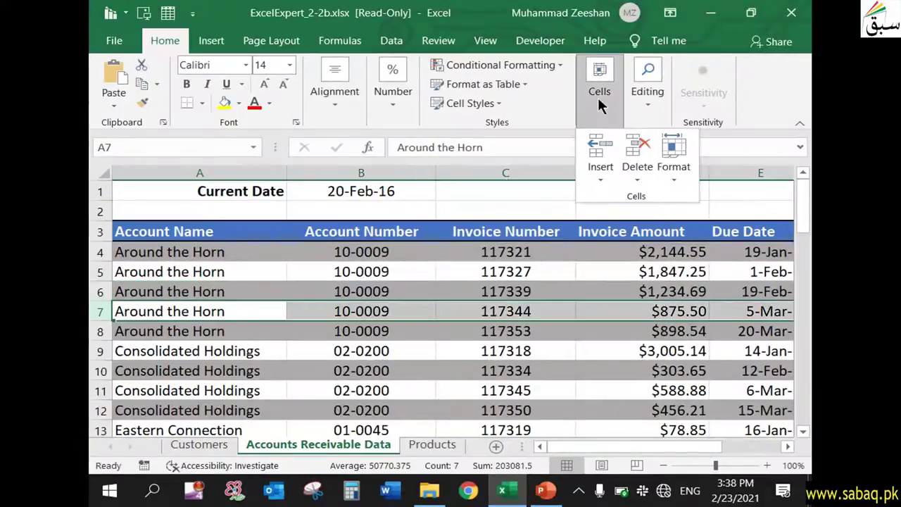
{"action": "left_click", "coordinate": [639, 138]}
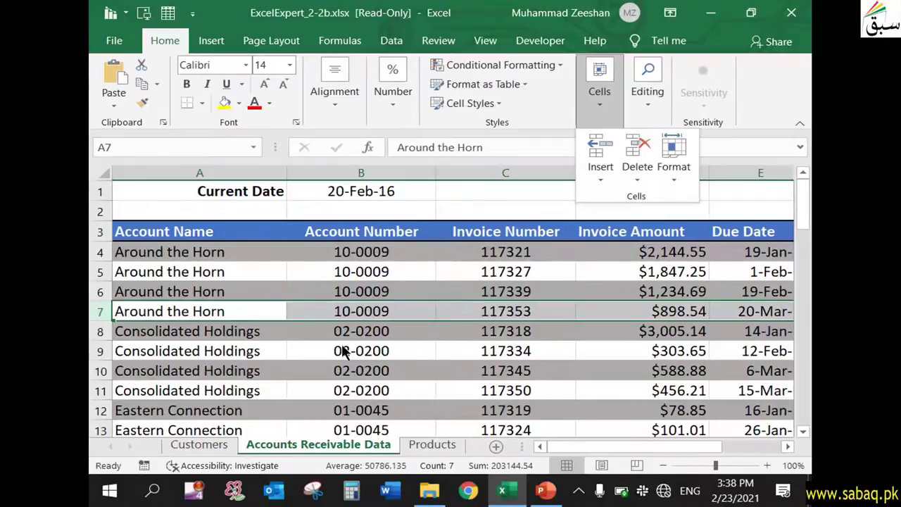
- Examine the alternating row shading around rows 8 and 9 of the Accounts Receivable Data worksheet
{"action": "left_click", "coordinate": [199, 347]}
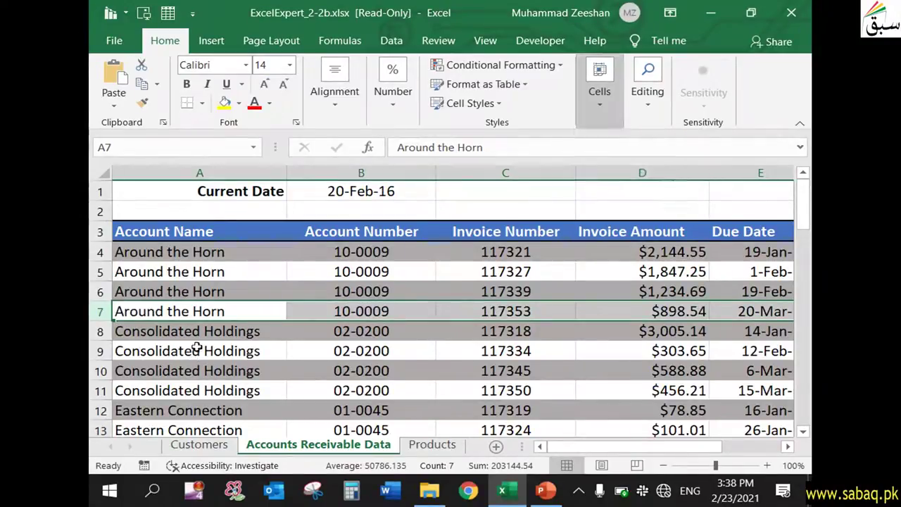
{"action": "left_click", "coordinate": [184, 333]}
{"action": "left_click", "coordinate": [98, 331]}
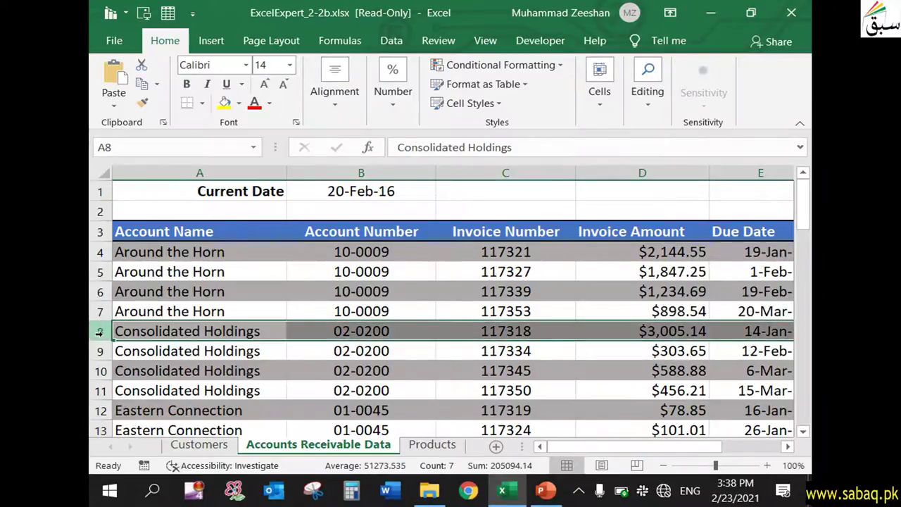
{"action": "left_click", "coordinate": [231, 352]}
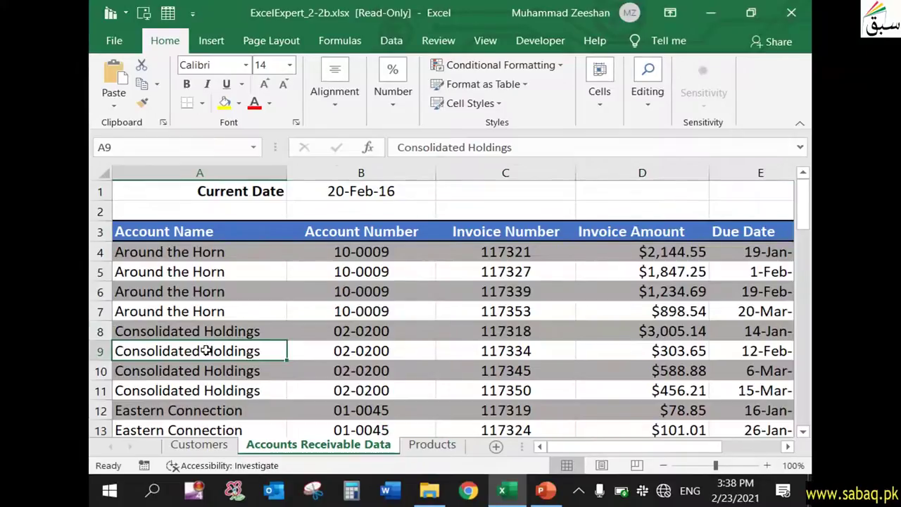
- Switch to the PowerPoint slide show, advance to Project 2 Task 3, and return to Excel's Products worksheet
{"action": "left_click", "coordinate": [546, 488]}
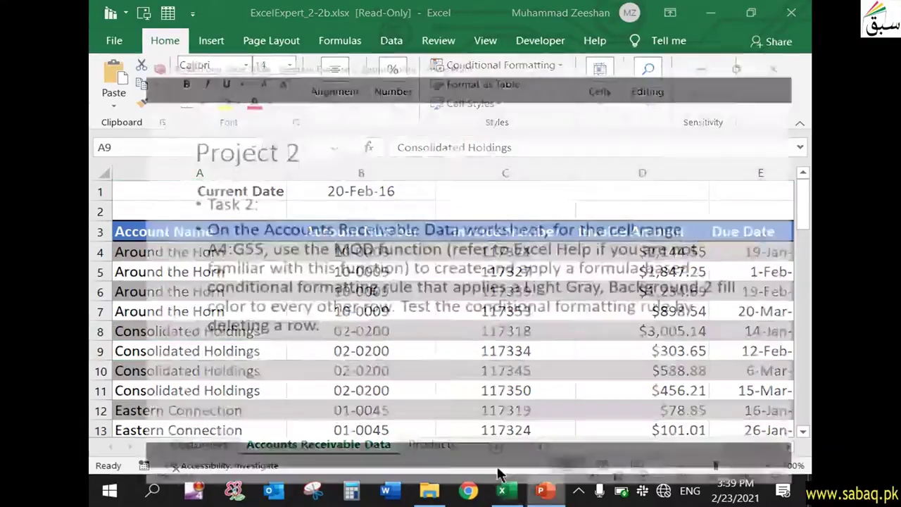
{"action": "left_click", "coordinate": [437, 344]}
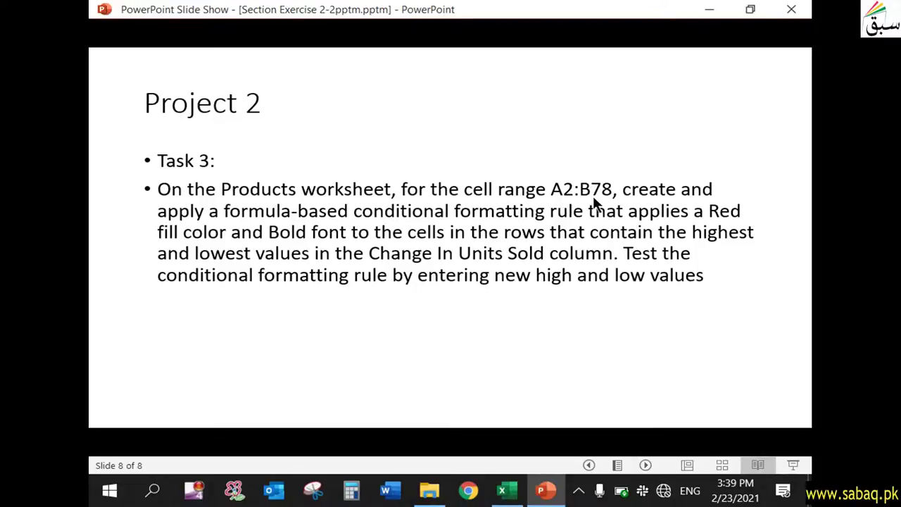
{"action": "left_click", "coordinate": [507, 491]}
{"action": "left_click", "coordinate": [432, 444]}
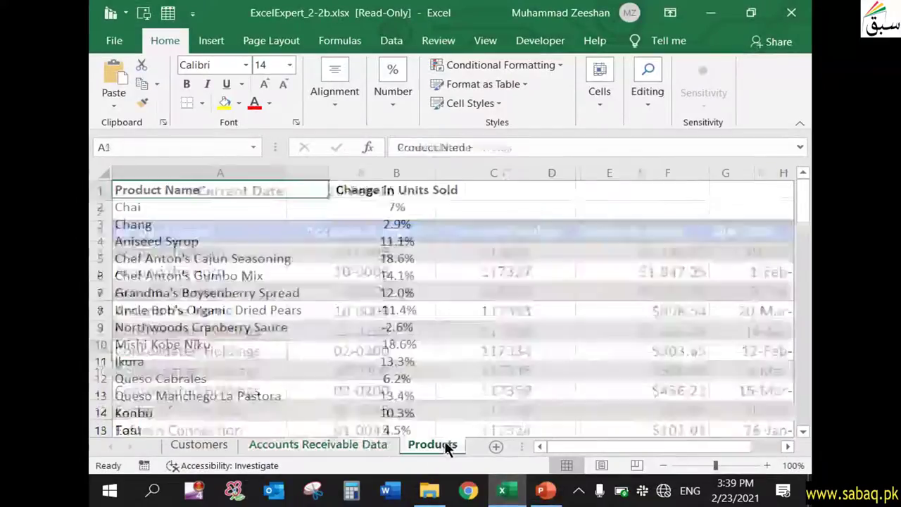
- Select the product data range A2:B78 on the Products worksheet
{"action": "left_click", "coordinate": [284, 258]}
{"action": "left_click", "coordinate": [202, 207]}
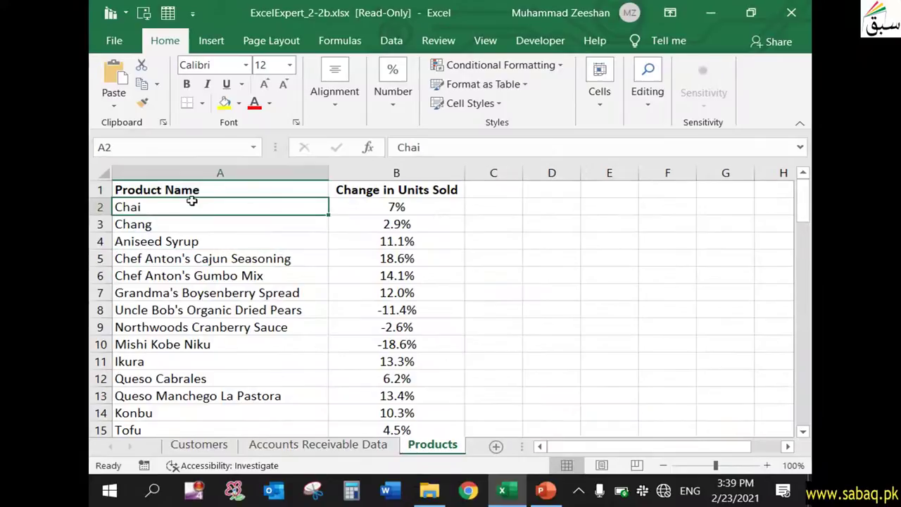
{"action": "left_click_drag", "start_coordinate": [230, 209], "coordinate": [435, 395]}
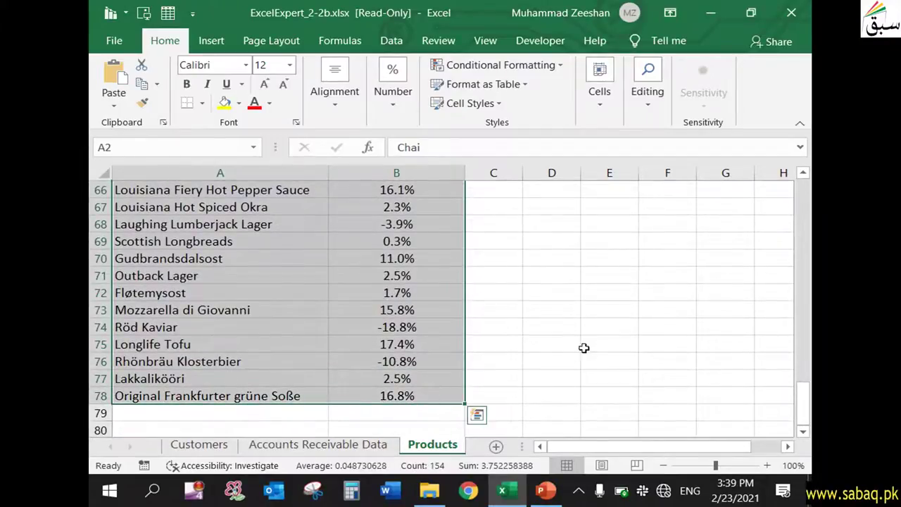
{"action": "left_click_drag", "start_coordinate": [803, 401], "coordinate": [808, 176]}
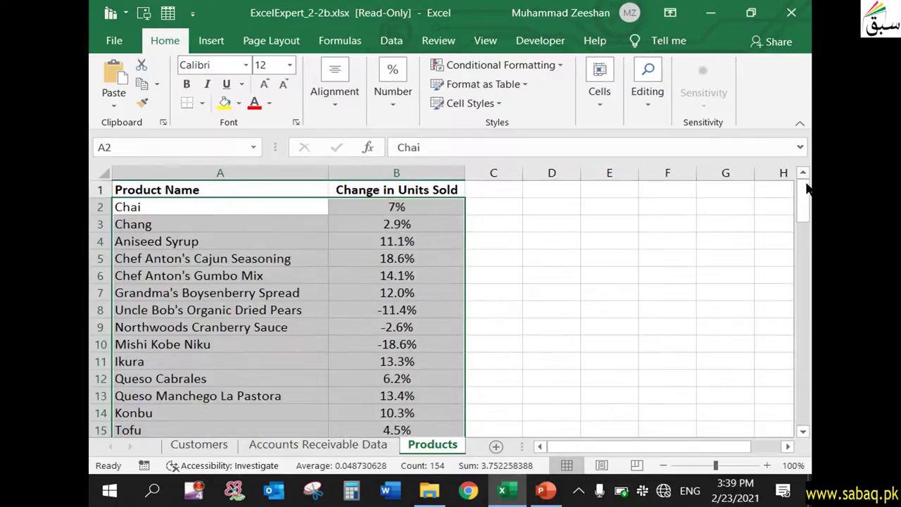
- Reread the Task 3 instructions in PowerPoint and look through the Change in Units Sold values in Excel
{"action": "left_click", "coordinate": [546, 490]}
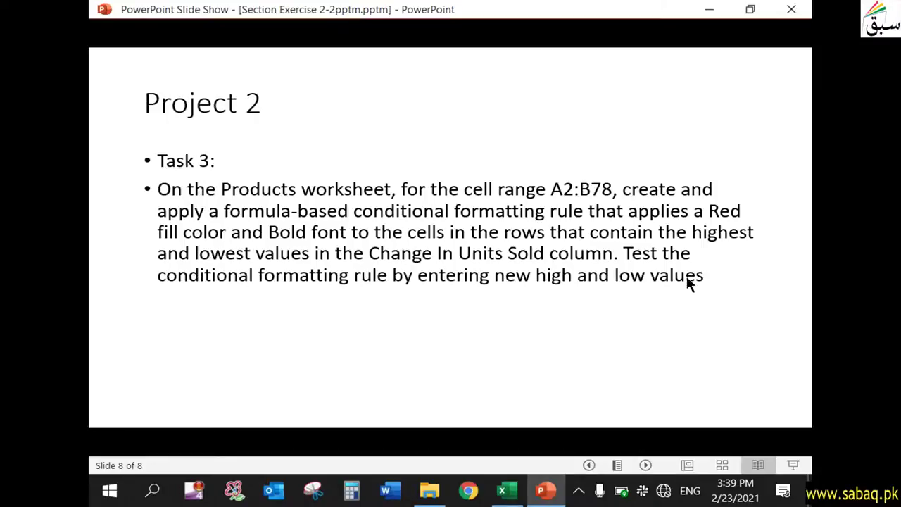
{"action": "left_click", "coordinate": [709, 9]}
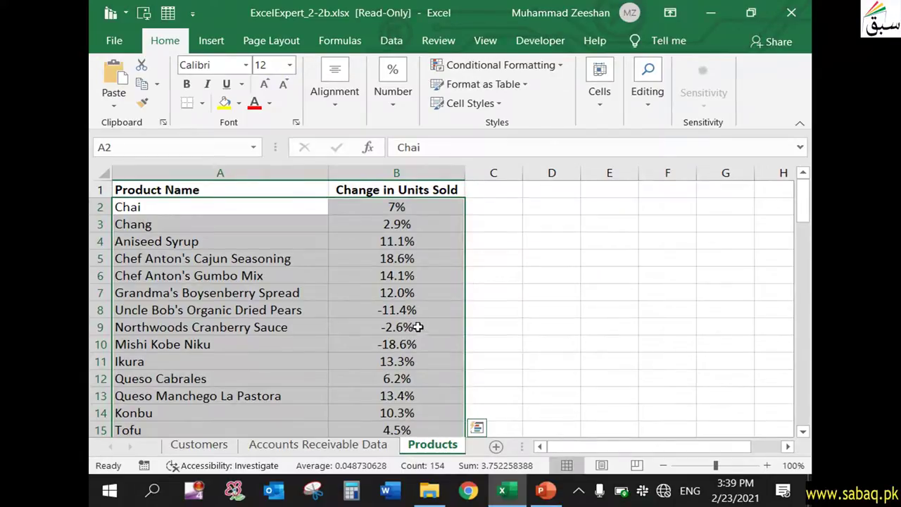
{"action": "scroll", "coordinate": [418, 326], "scroll_direction": "down", "scroll_amount": 7}
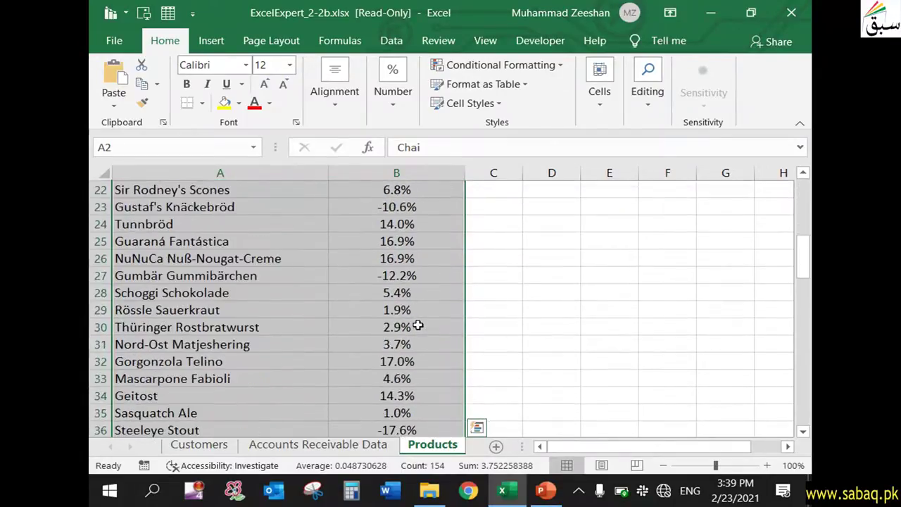
{"action": "scroll", "coordinate": [416, 326], "scroll_direction": "up", "scroll_amount": 7}
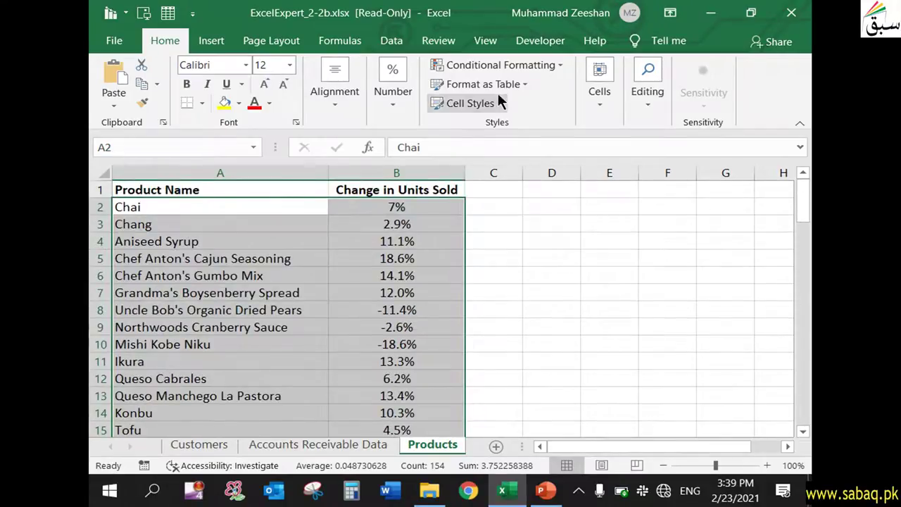
- Start a new conditional formatting rule for A2:B78 that uses a formula to determine which cells to format
{"action": "left_click", "coordinate": [538, 66]}
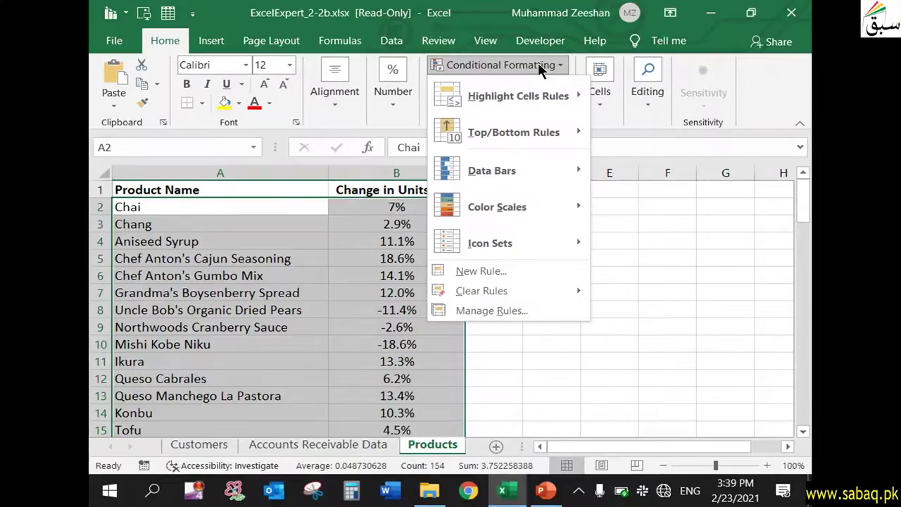
{"action": "left_click", "coordinate": [494, 273]}
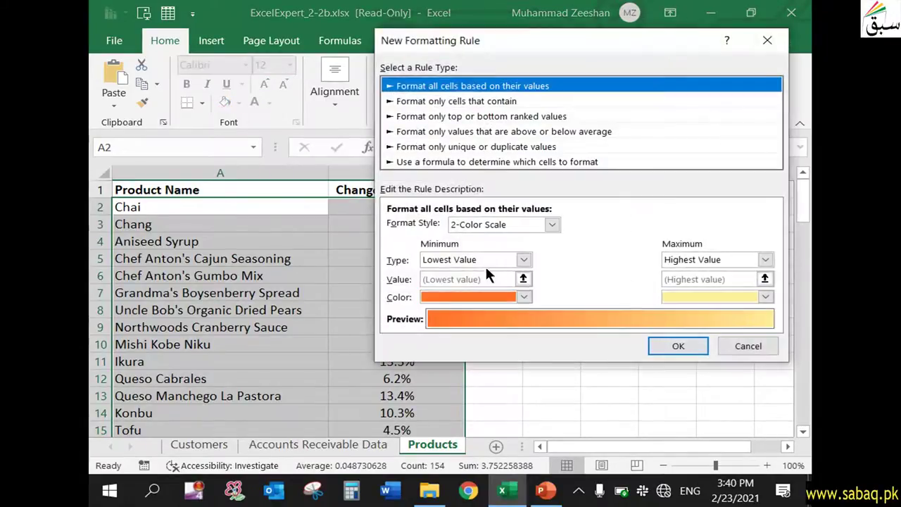
{"action": "left_click", "coordinate": [474, 162]}
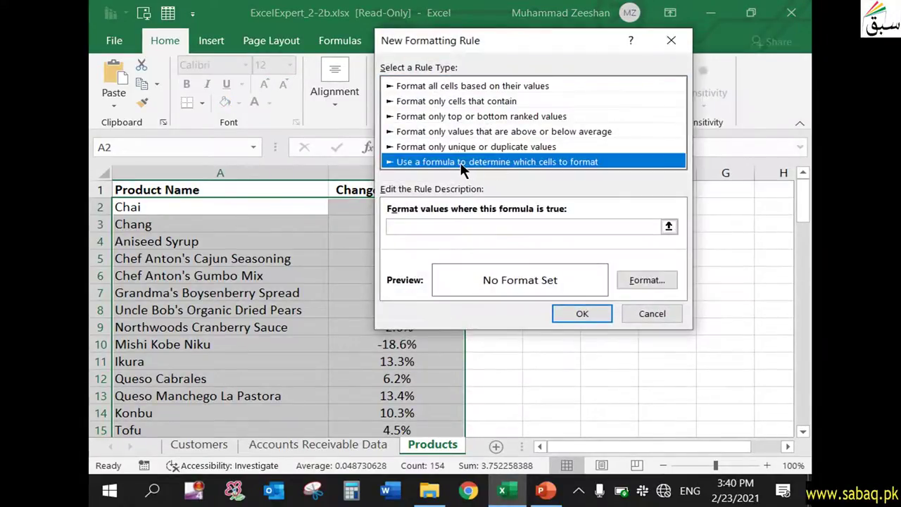
{"action": "left_click", "coordinate": [460, 224]}
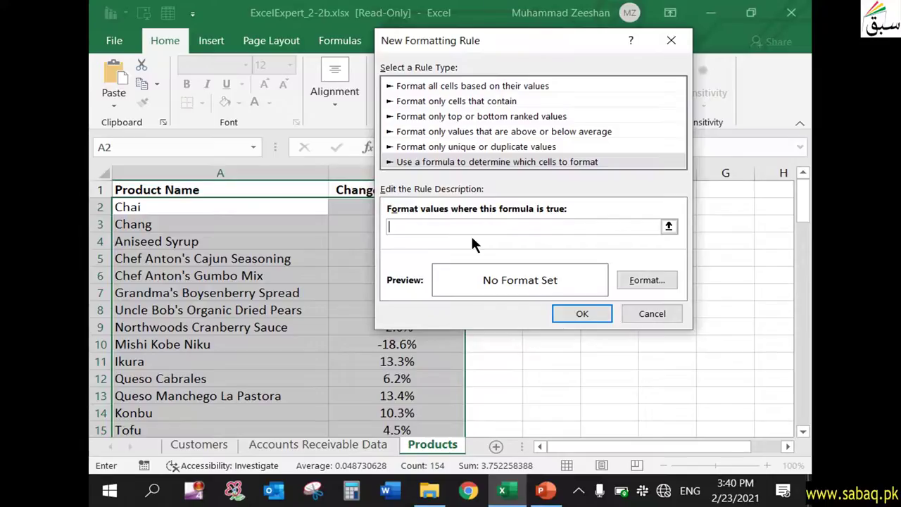
- Begin the rule formula with the highest-value condition =OR(MAX($B$2:$B$78)=$B2, picking the range from the Change in Units Sold column
{"action": "type", "text": "=OR("}
{"action": "type", "text": "MA"}
{"action": "type", "text": "X"}
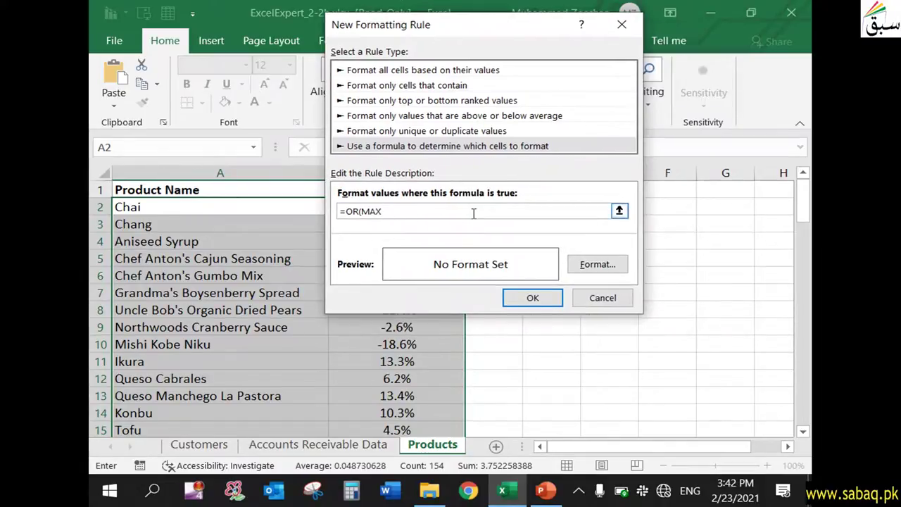
{"action": "type", "text": "("}
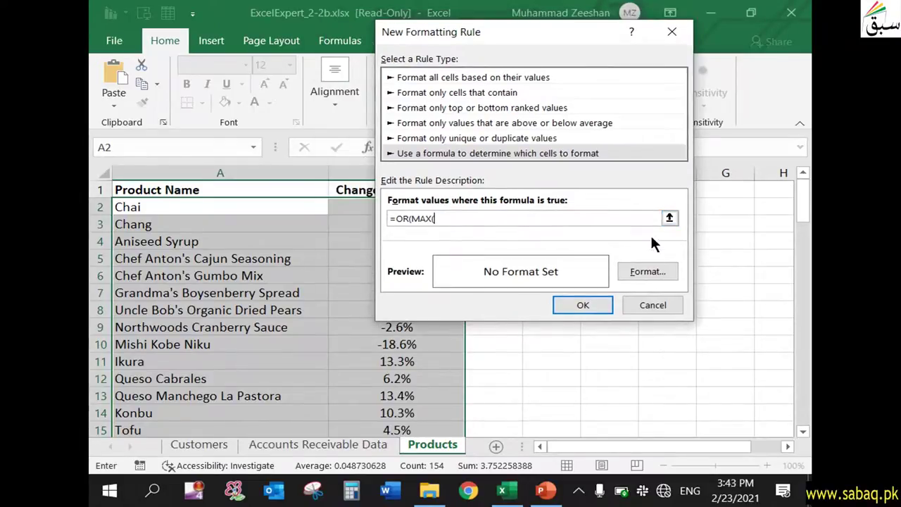
{"action": "left_click", "coordinate": [669, 219]}
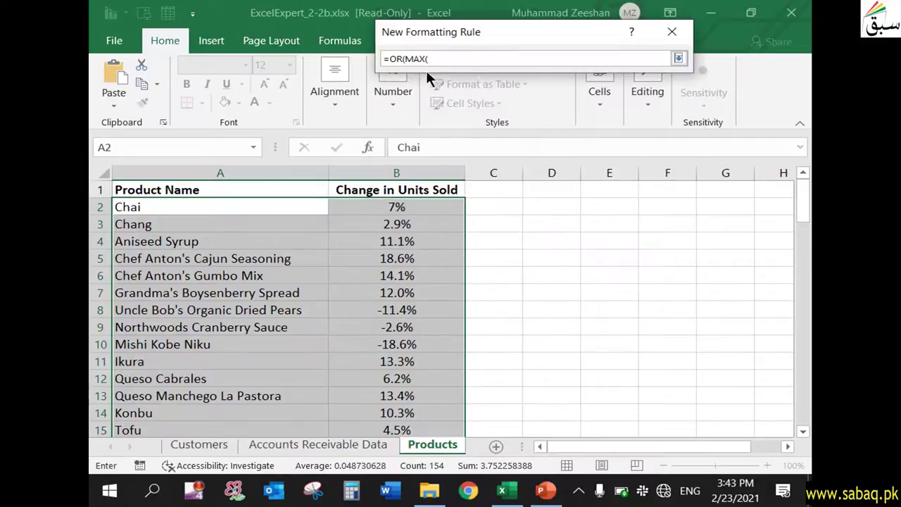
{"action": "left_click_drag", "start_coordinate": [534, 36], "coordinate": [605, 50]}
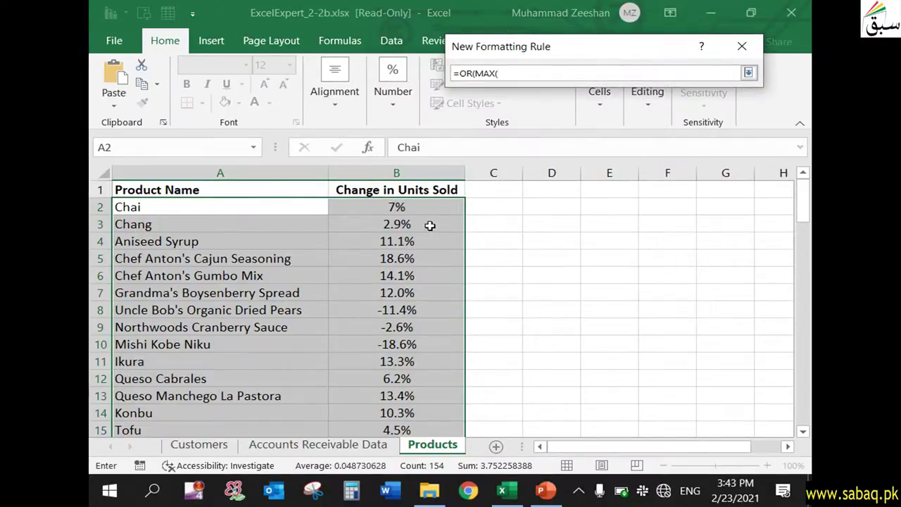
{"action": "left_click_drag", "start_coordinate": [427, 211], "coordinate": [392, 402]}
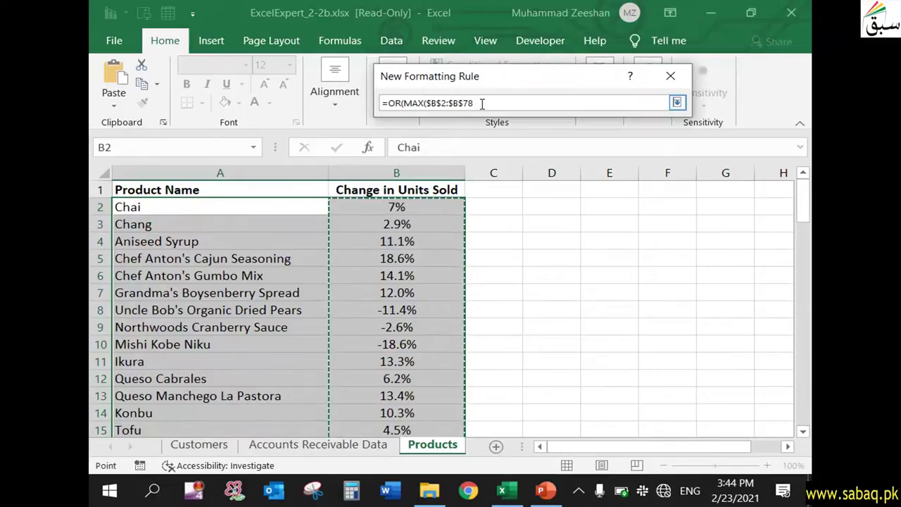
{"action": "type", "text": ")"}
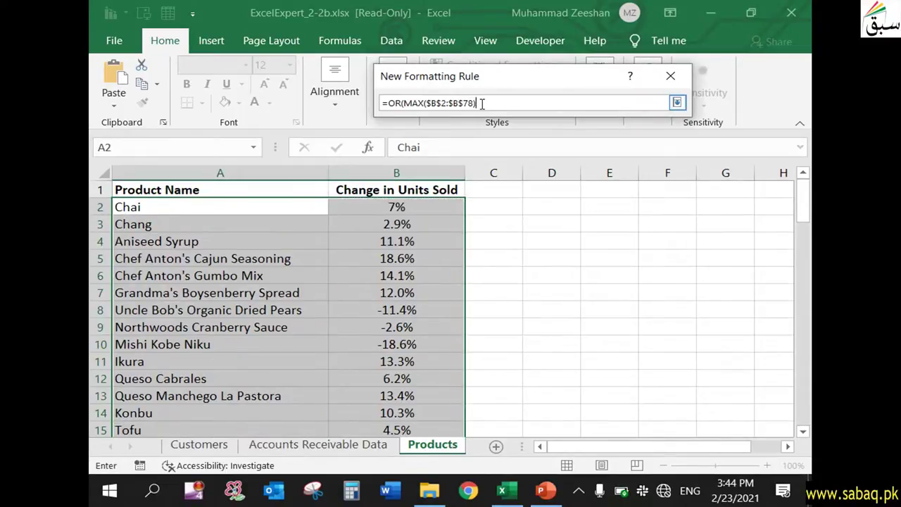
{"action": "type", "text": "="}
{"action": "type", "text": "$B"}
{"action": "type", "text": "2"}
- Add the lowest-value condition MIN($B$2:$B$78)=$B2 as the second argument of the OR formula
{"action": "type", "text": ","}
{"action": "type", "text": "MIN"}
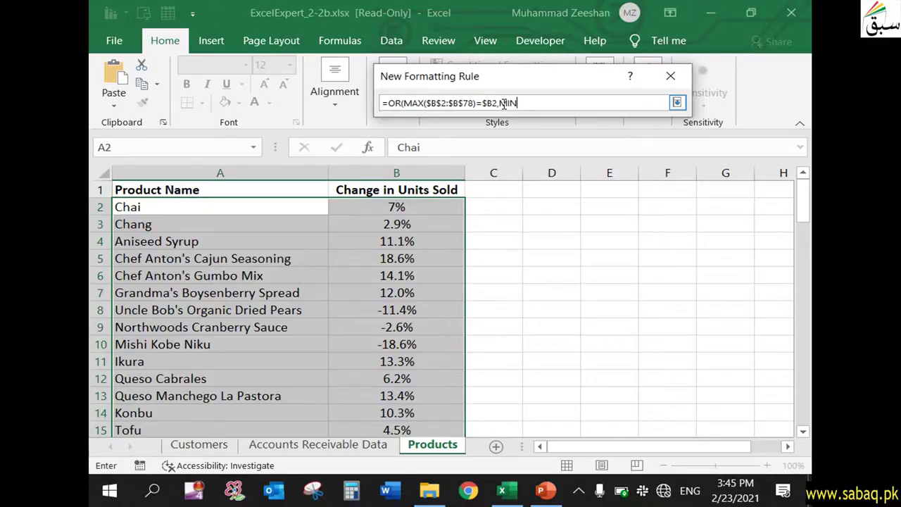
{"action": "type", "text": "("}
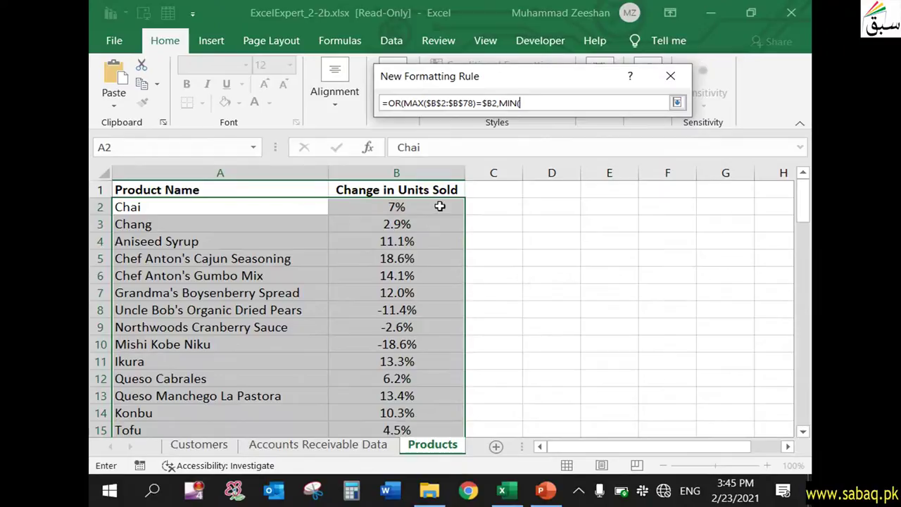
{"action": "left_click_drag", "start_coordinate": [437, 206], "coordinate": [446, 370]}
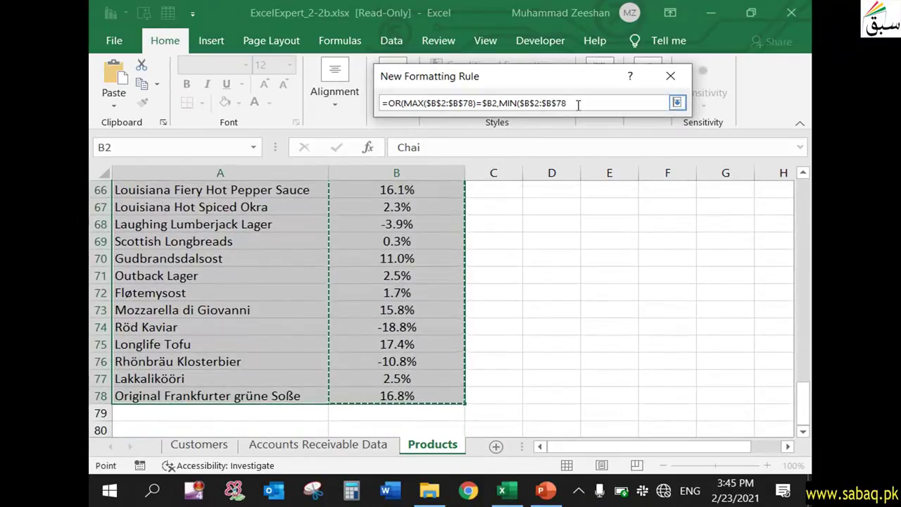
{"action": "type", "text": ")"}
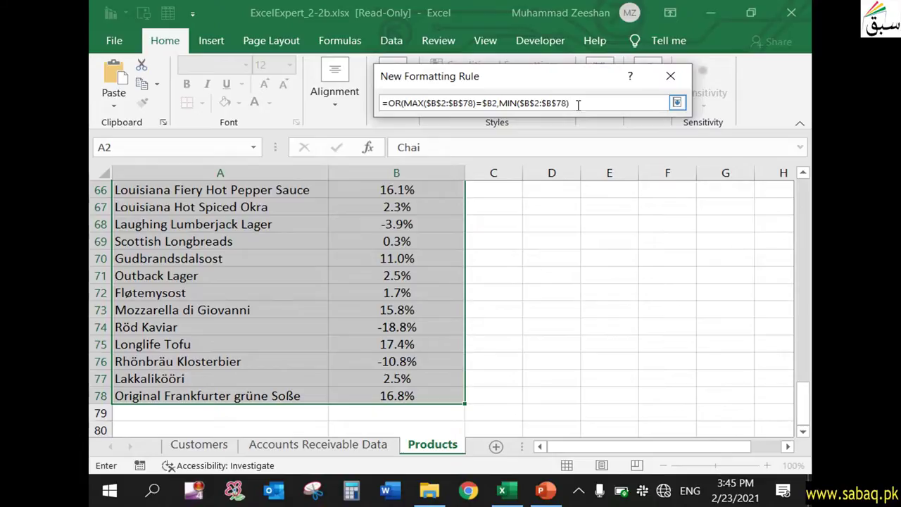
{"action": "type", "text": "="}
{"action": "type", "text": "$B2"}
- Complete the rule formula as =OR(MAX($B$2:$B$78)=$B2,MIN($B$2:$B$78)=$B2) and return to the full rule settings
{"action": "left_click_drag", "start_coordinate": [803, 404], "coordinate": [803, 200]}
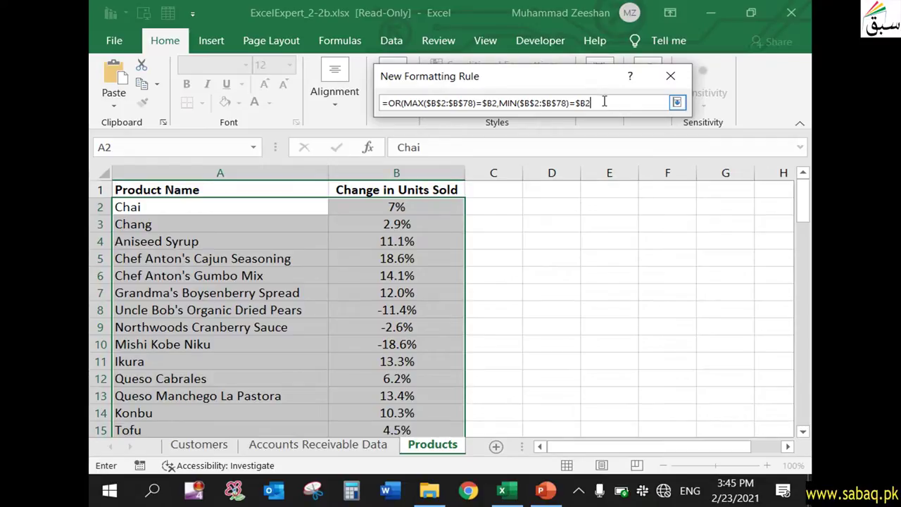
{"action": "type", "text": ")"}
{"action": "left_click", "coordinate": [679, 102]}
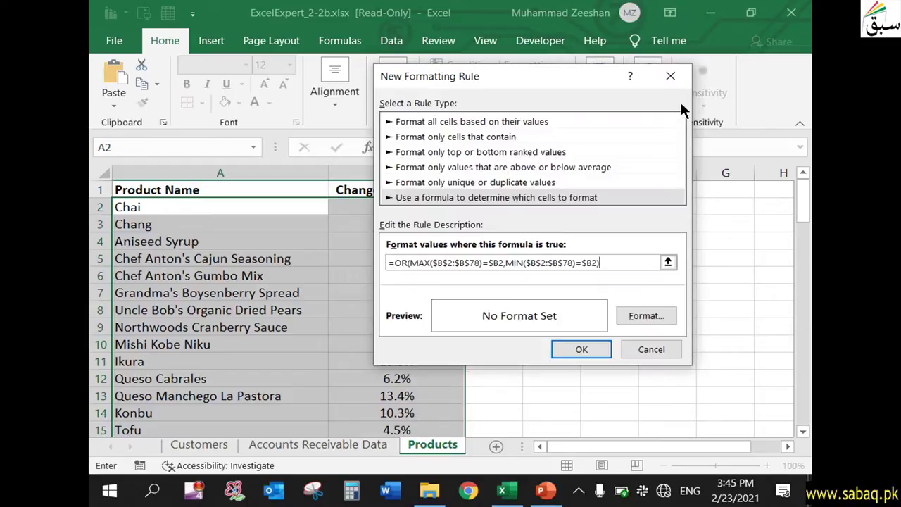
- Give the rule a red fill and bold font style, and apply it to the selected Products cells
{"action": "left_click", "coordinate": [648, 315]}
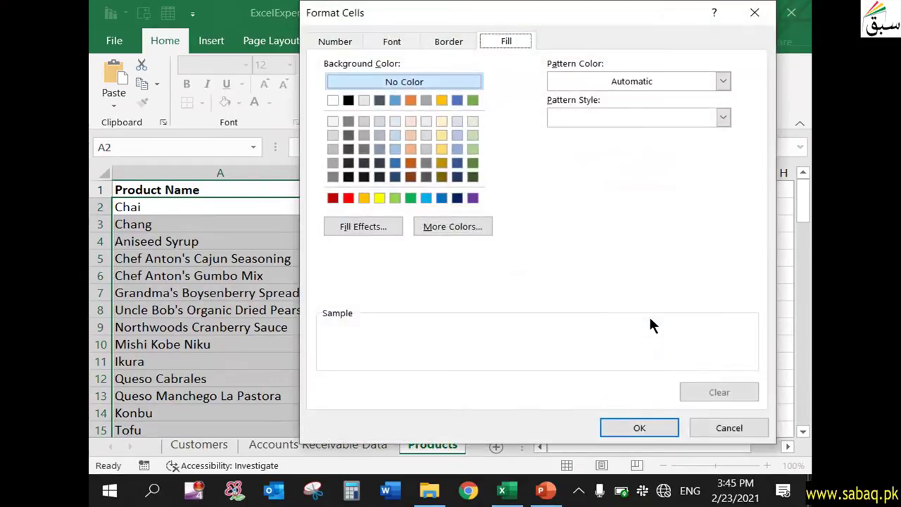
{"action": "left_click", "coordinate": [349, 197]}
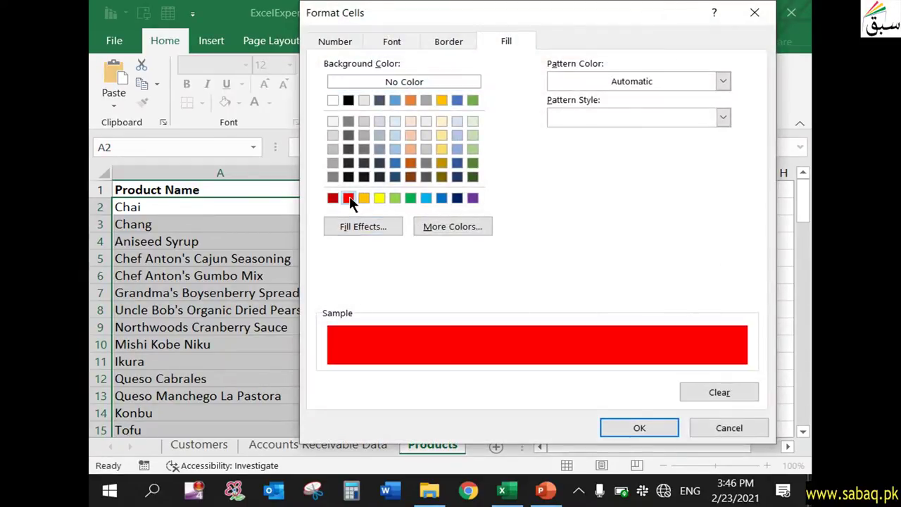
{"action": "left_click", "coordinate": [445, 41]}
{"action": "left_click", "coordinate": [410, 40]}
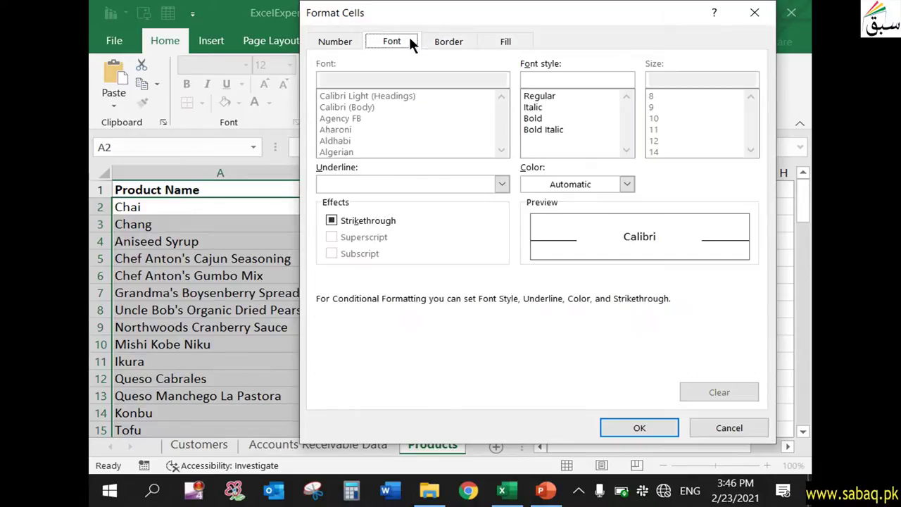
{"action": "left_click", "coordinate": [536, 120]}
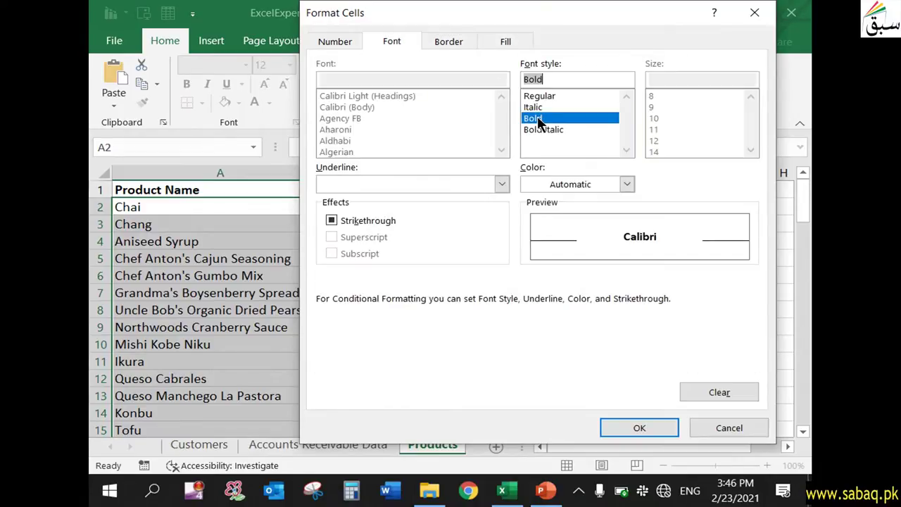
{"action": "left_click", "coordinate": [652, 429]}
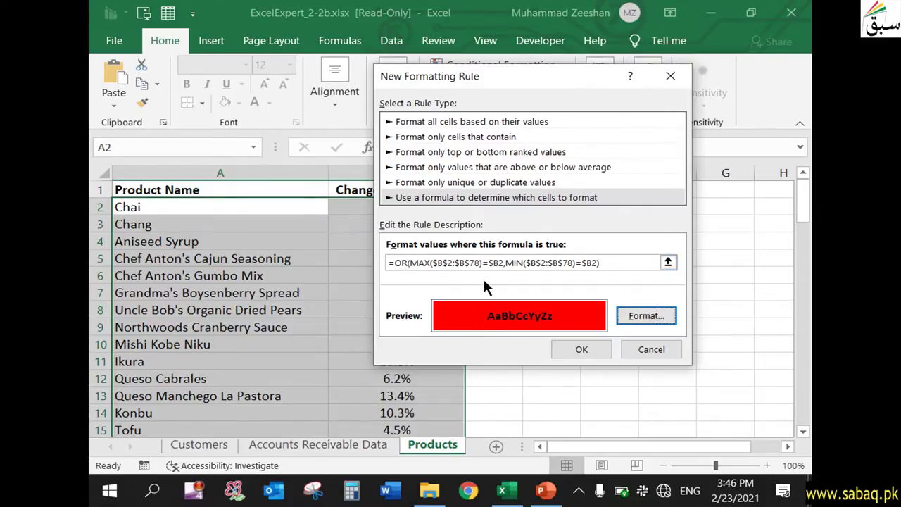
{"action": "left_click", "coordinate": [581, 352]}
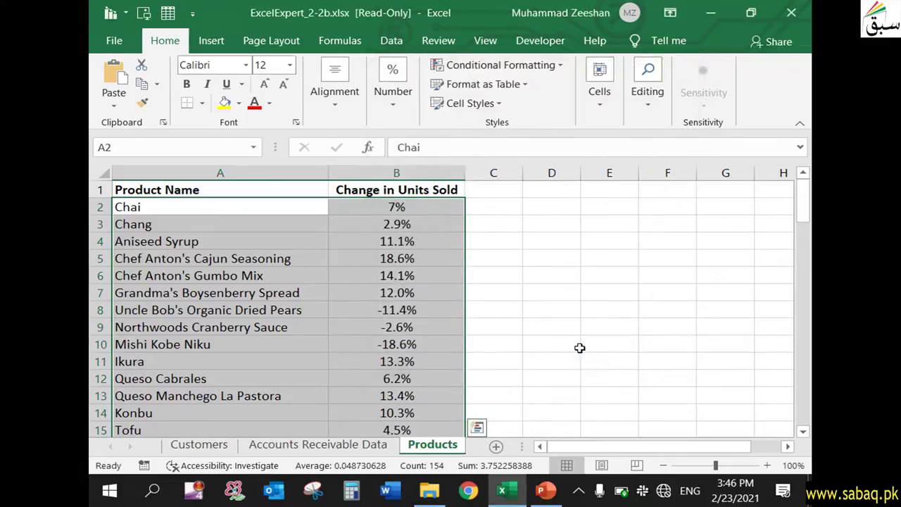
- Look through the Products list to check which rows the new rule highlights, inspecting their Change in Units Sold values
{"action": "left_click", "coordinate": [552, 357]}
{"action": "scroll", "coordinate": [470, 352], "scroll_direction": "down", "scroll_amount": 3}
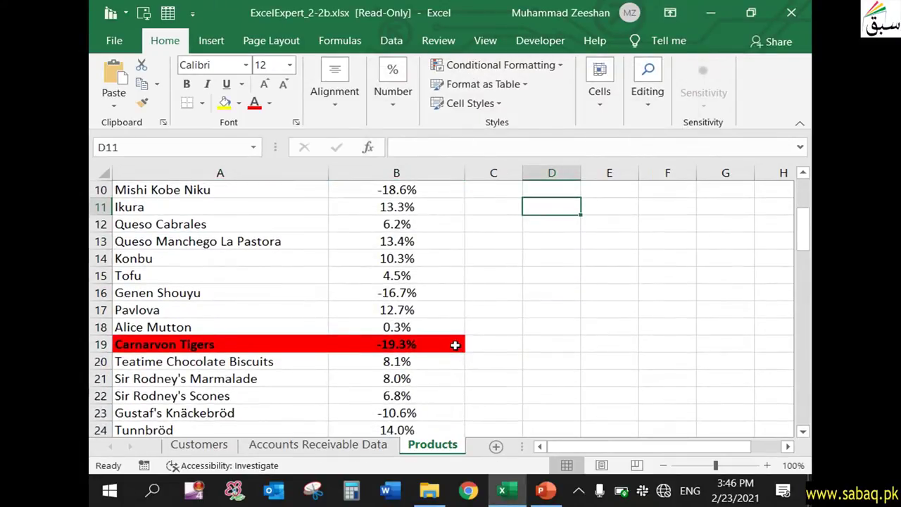
{"action": "left_click", "coordinate": [456, 345]}
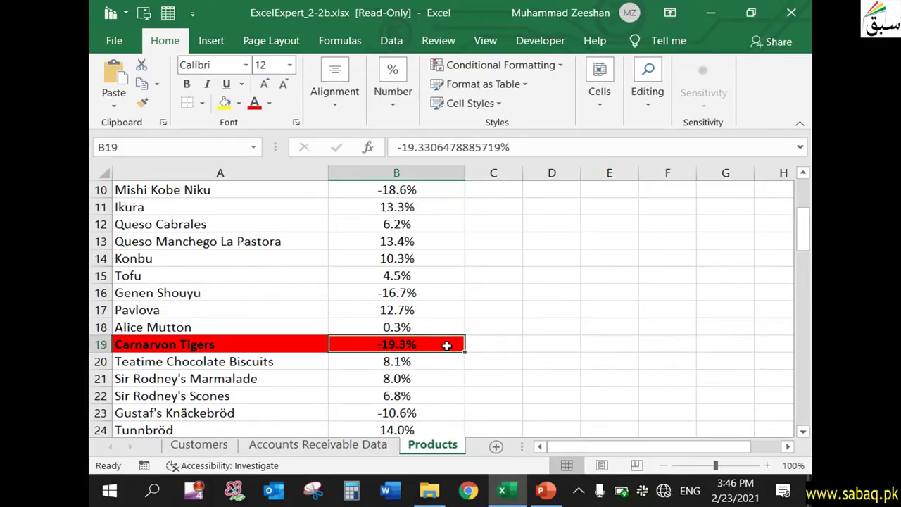
{"action": "scroll", "coordinate": [447, 365], "scroll_direction": "down", "scroll_amount": 7}
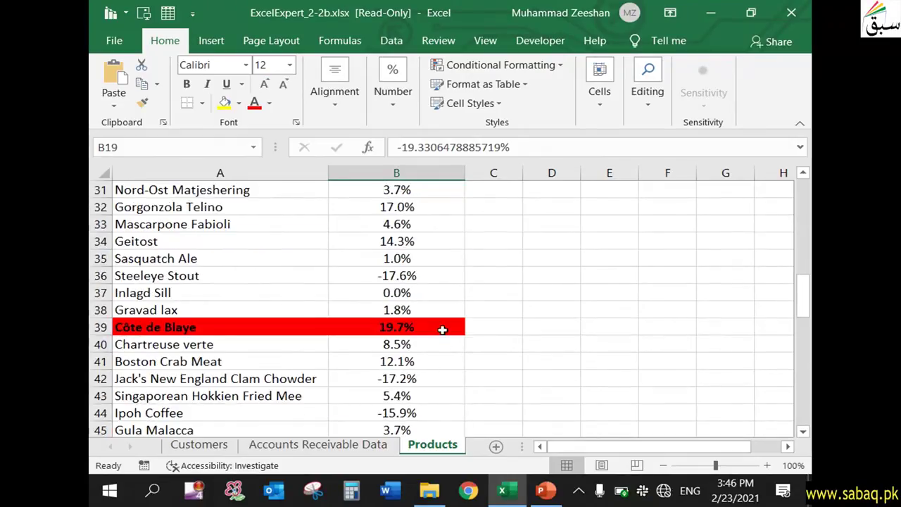
{"action": "left_click", "coordinate": [442, 328]}
{"action": "scroll", "coordinate": [417, 378], "scroll_direction": "down", "scroll_amount": 5}
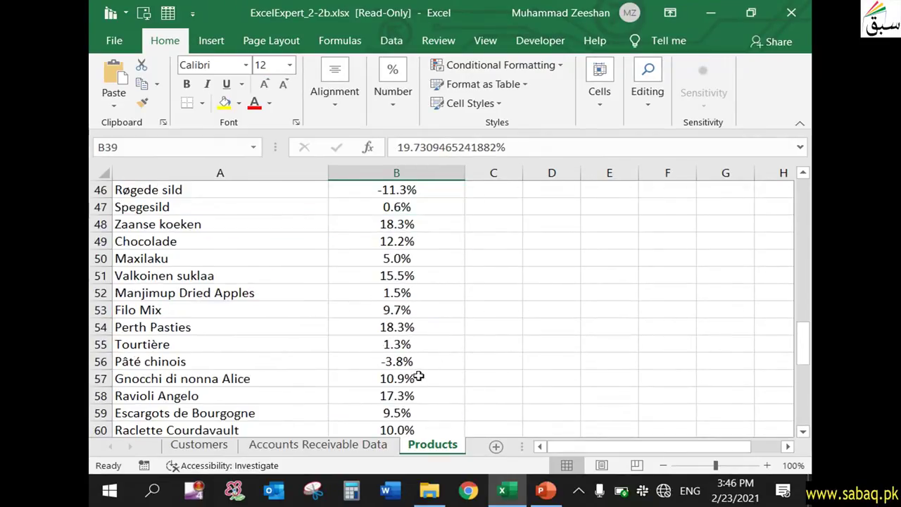
{"action": "scroll", "coordinate": [420, 376], "scroll_direction": "down", "scroll_amount": 2}
{"action": "left_click_drag", "start_coordinate": [805, 360], "coordinate": [794, 191]}
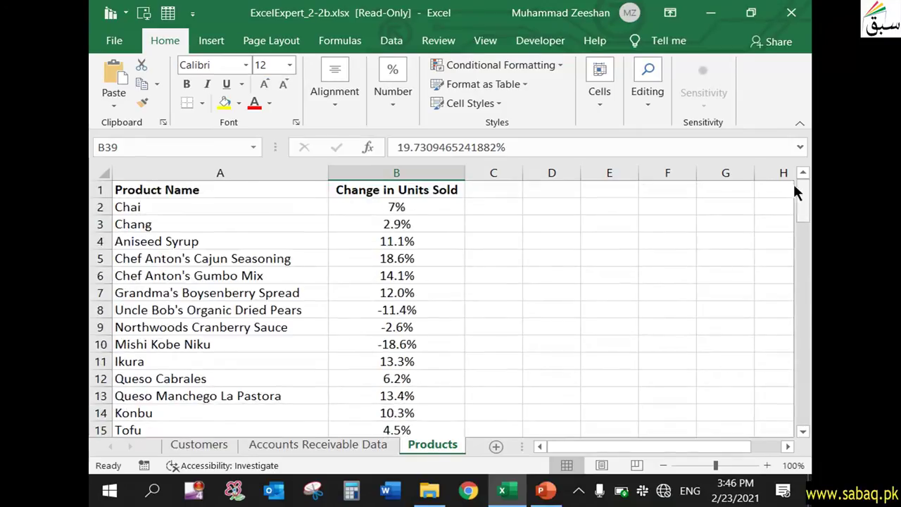
- Switch to the PowerPoint slide show and page back through the Project 2 slides to the Section Exercise 2.2 title slide
{"action": "key", "text": "alt+Tab"}
{"action": "key", "text": "Right"}
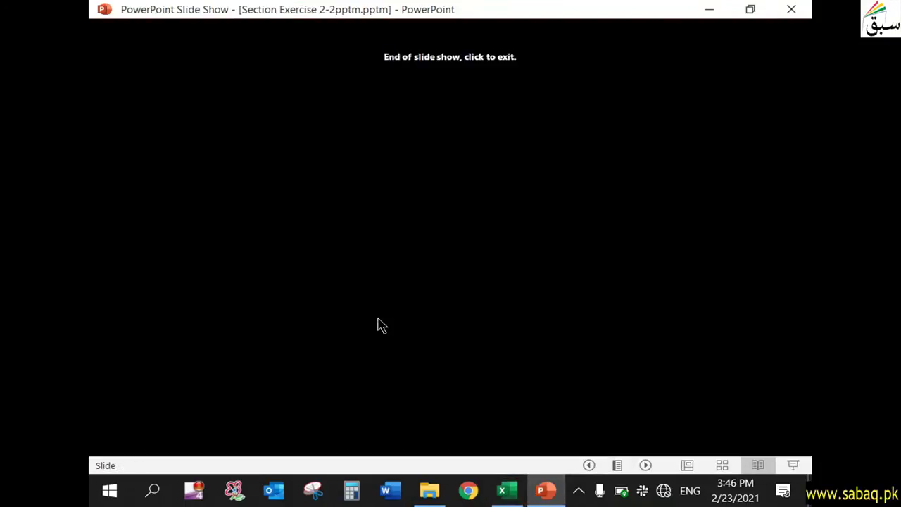
{"action": "key", "text": "Left"}
{"action": "key", "text": "Left"}
{"action": "key", "text": "Left"}
{"action": "key", "text": "Left"}
{"action": "key", "text": "Left"}
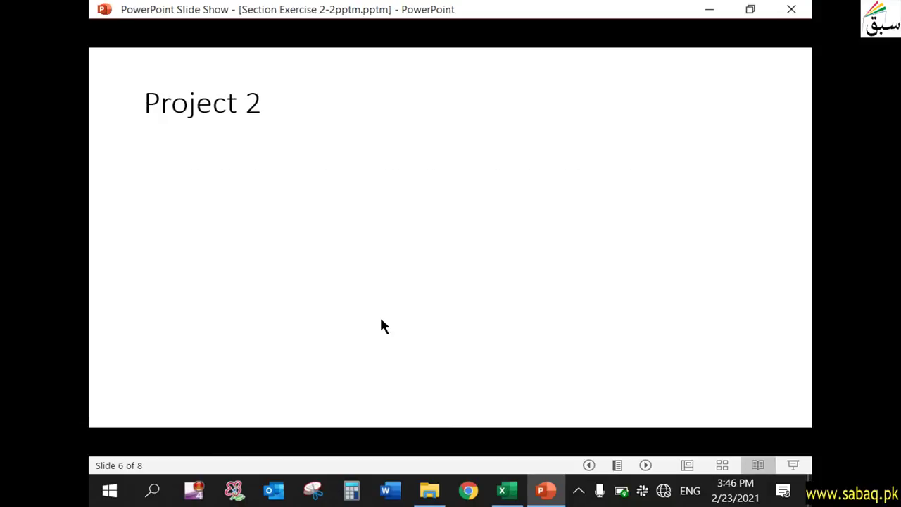
{"action": "key", "text": "Right"}
{"action": "key", "text": "Right"}
{"action": "key", "text": "Right"}
{"action": "key", "text": "Right"}
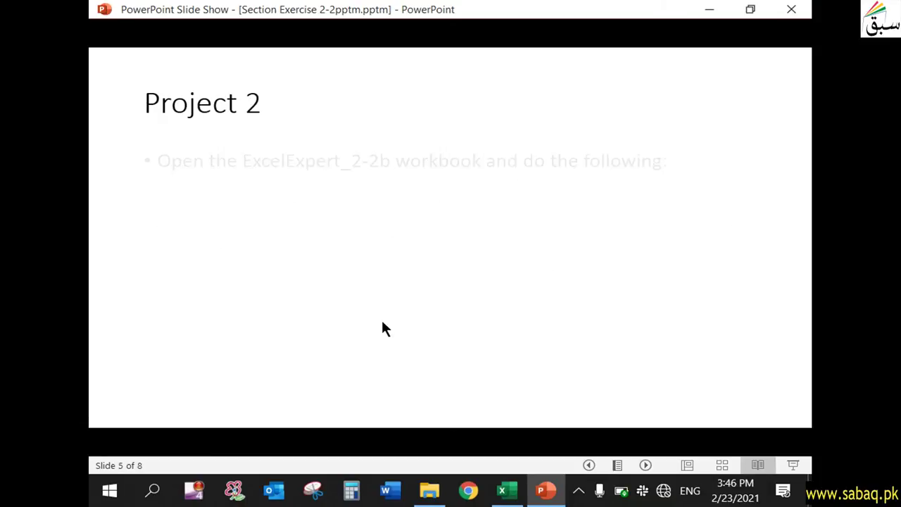
{"action": "key", "text": "Left"}
{"action": "key", "text": "Left"}
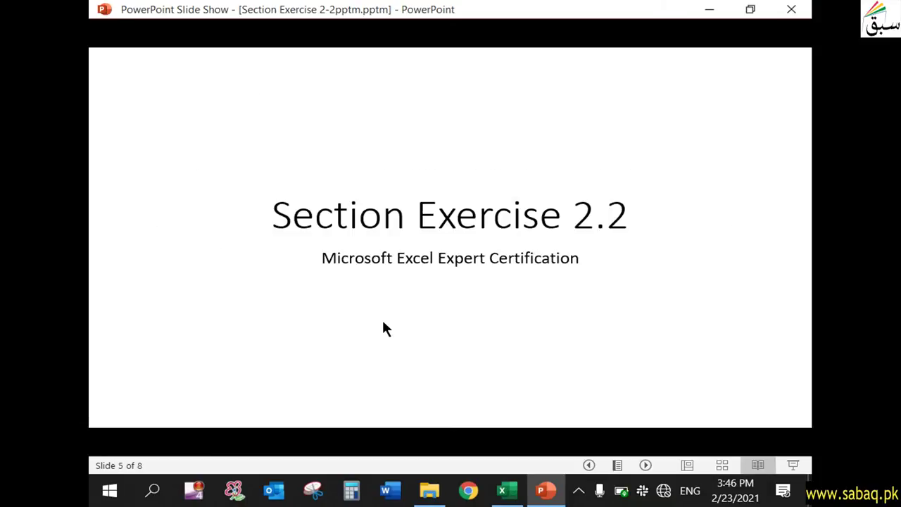
{"action": "key", "text": "Right"}
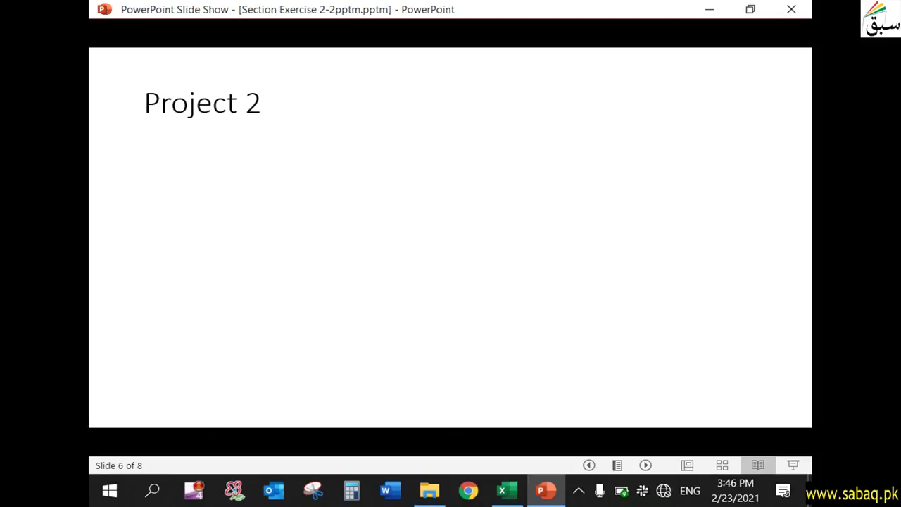
{"action": "key", "text": "Left"}
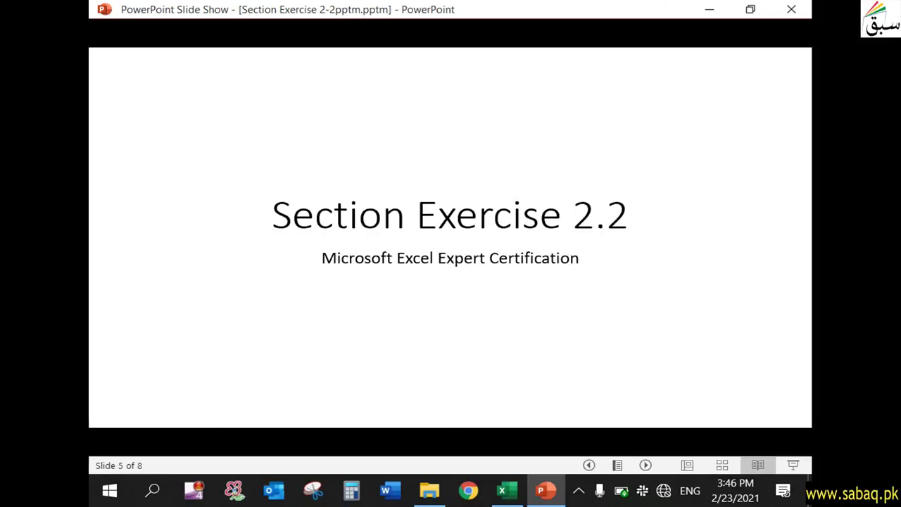